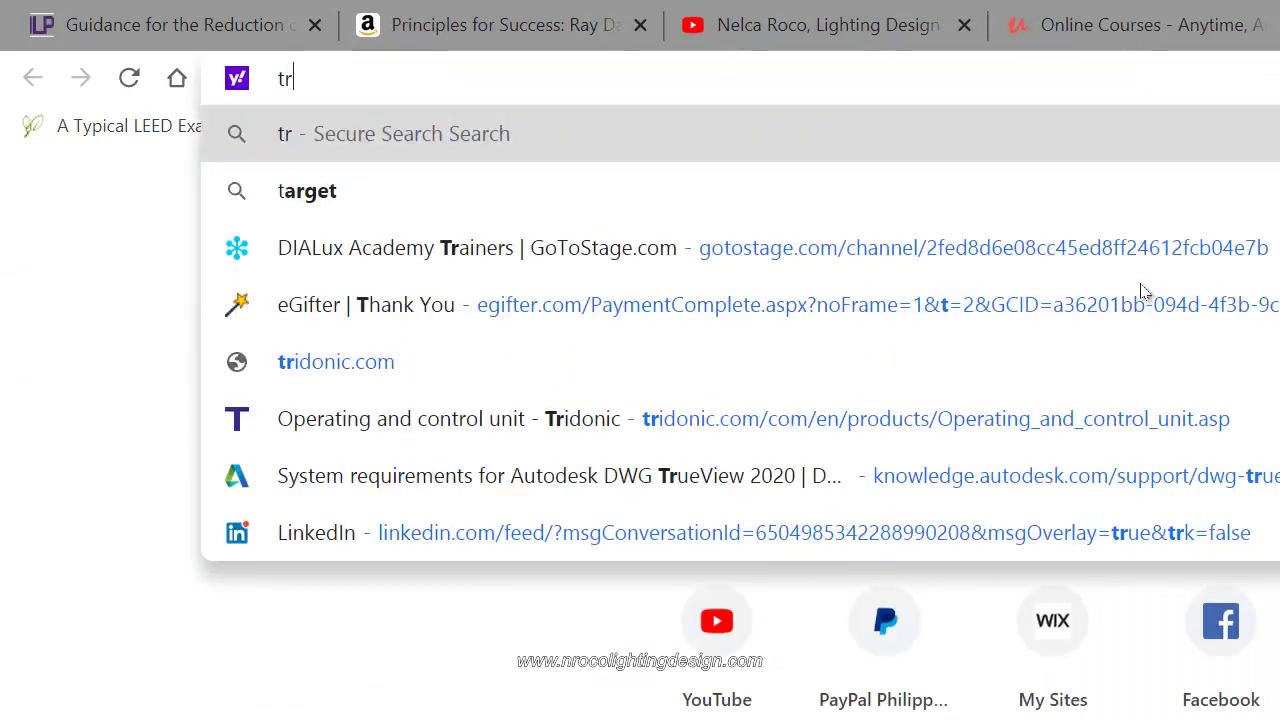
Open the Tridonic website in the browser.
text(id)
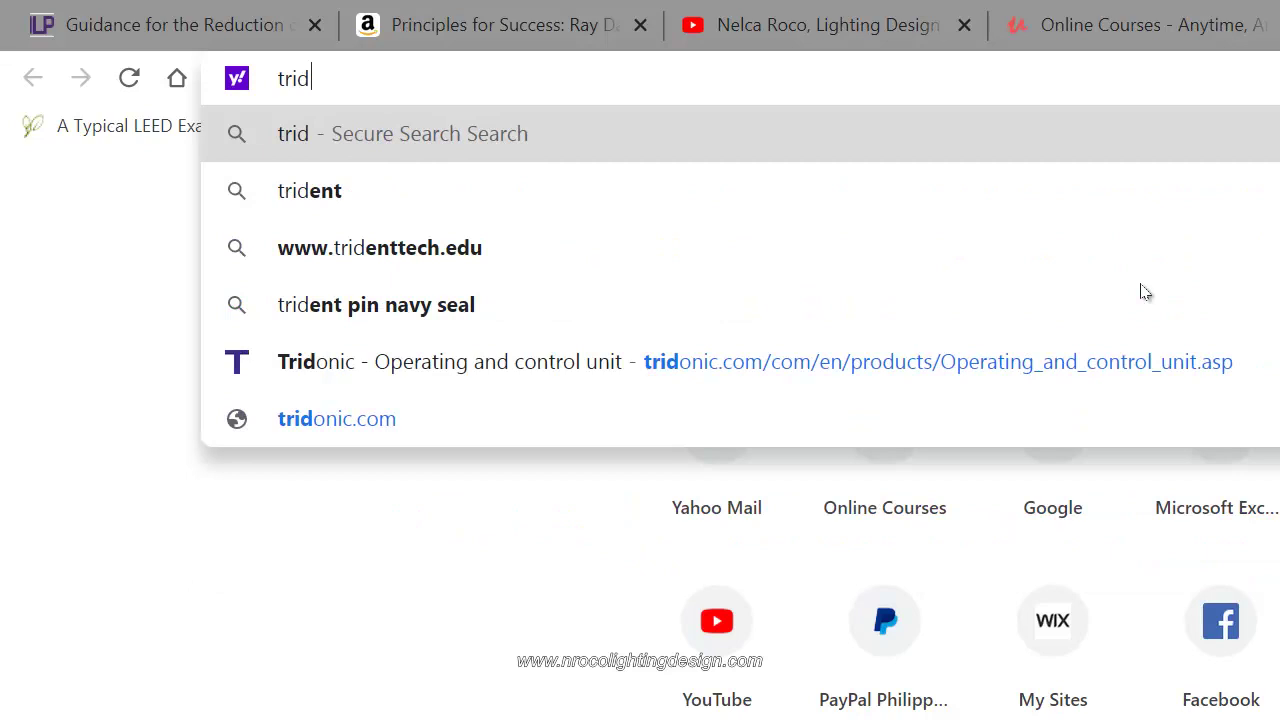
text(o)
click(938, 318)
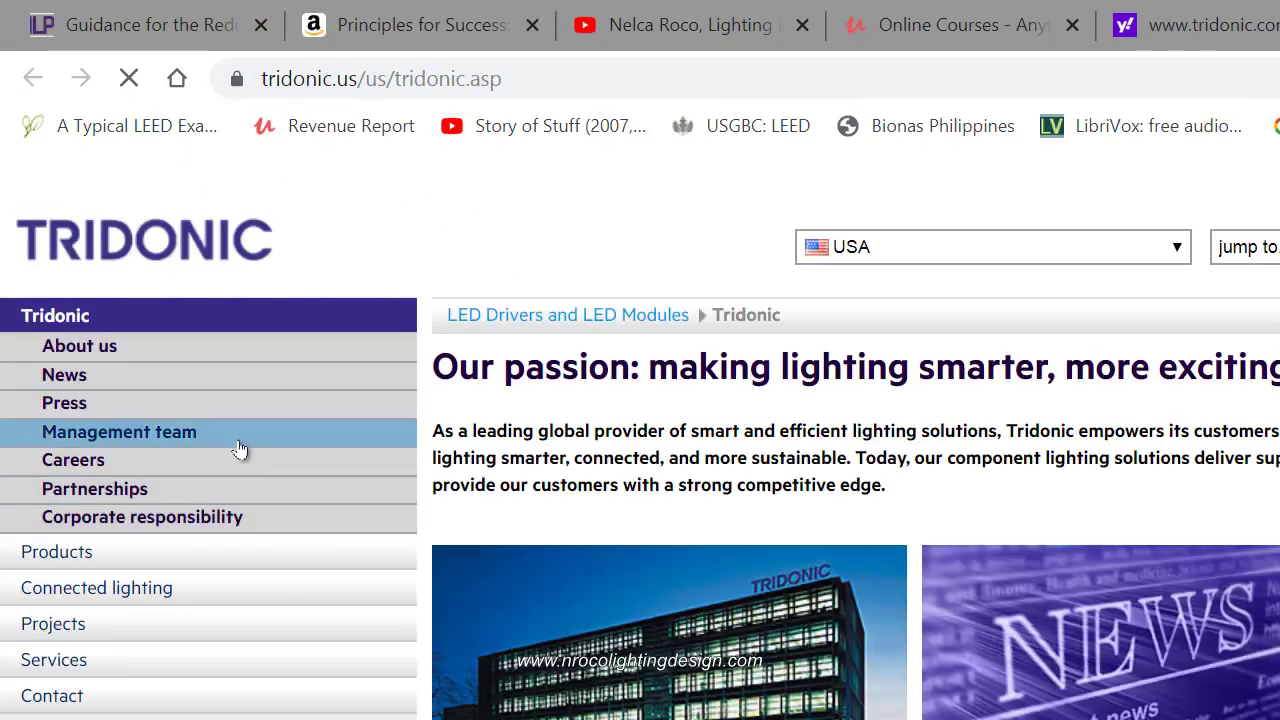
Navigate through Tridonic's products and LED Modules to the LED flexible category.
click(55, 553)
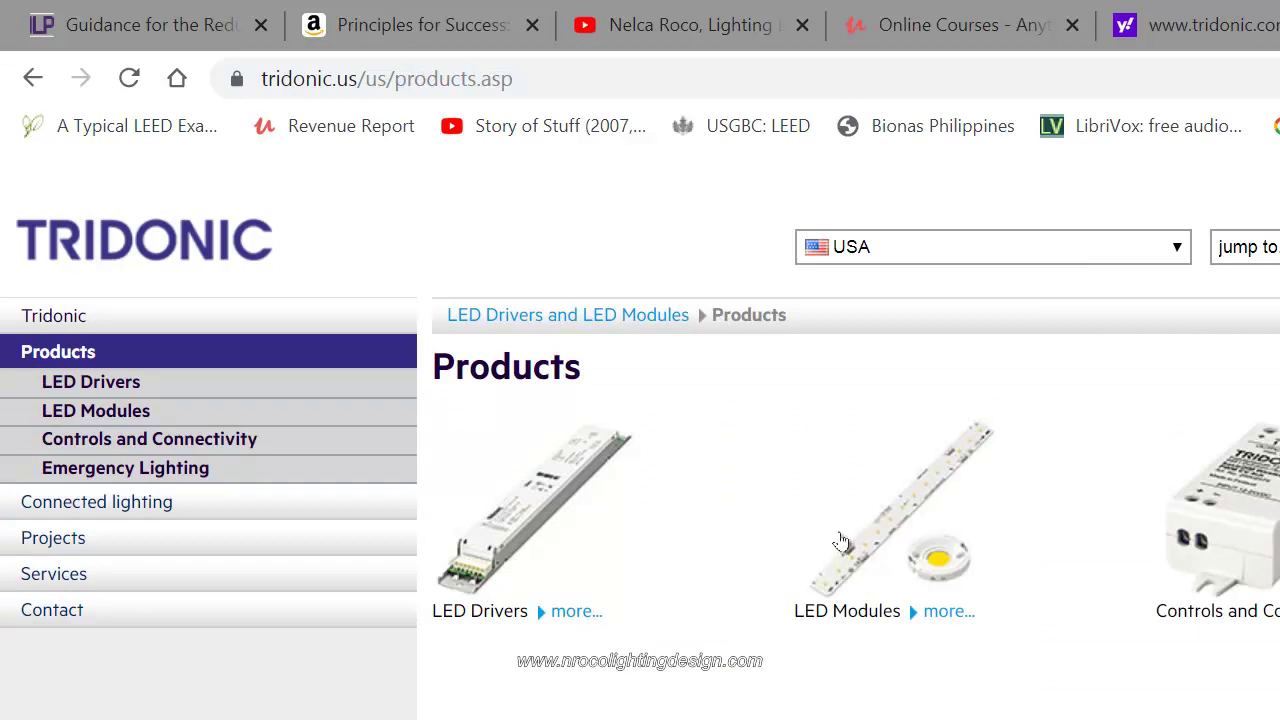
click(924, 507)
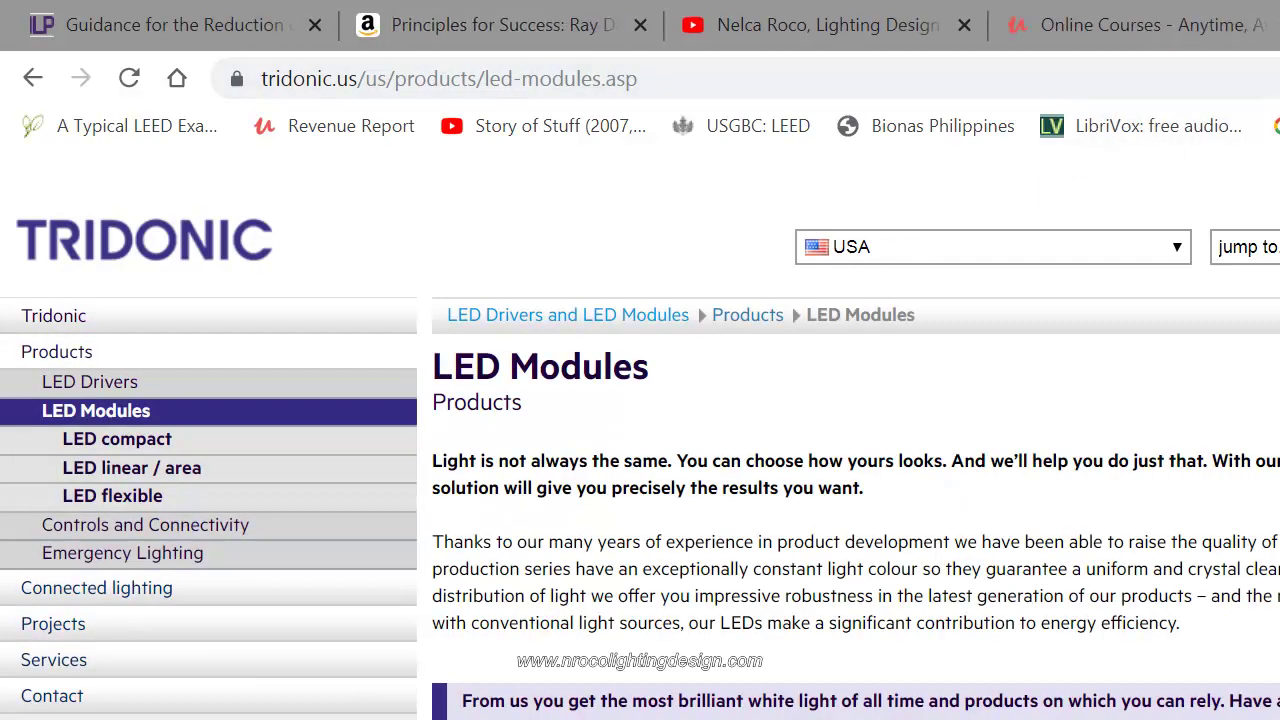
scroll(622, 650, down, 1)
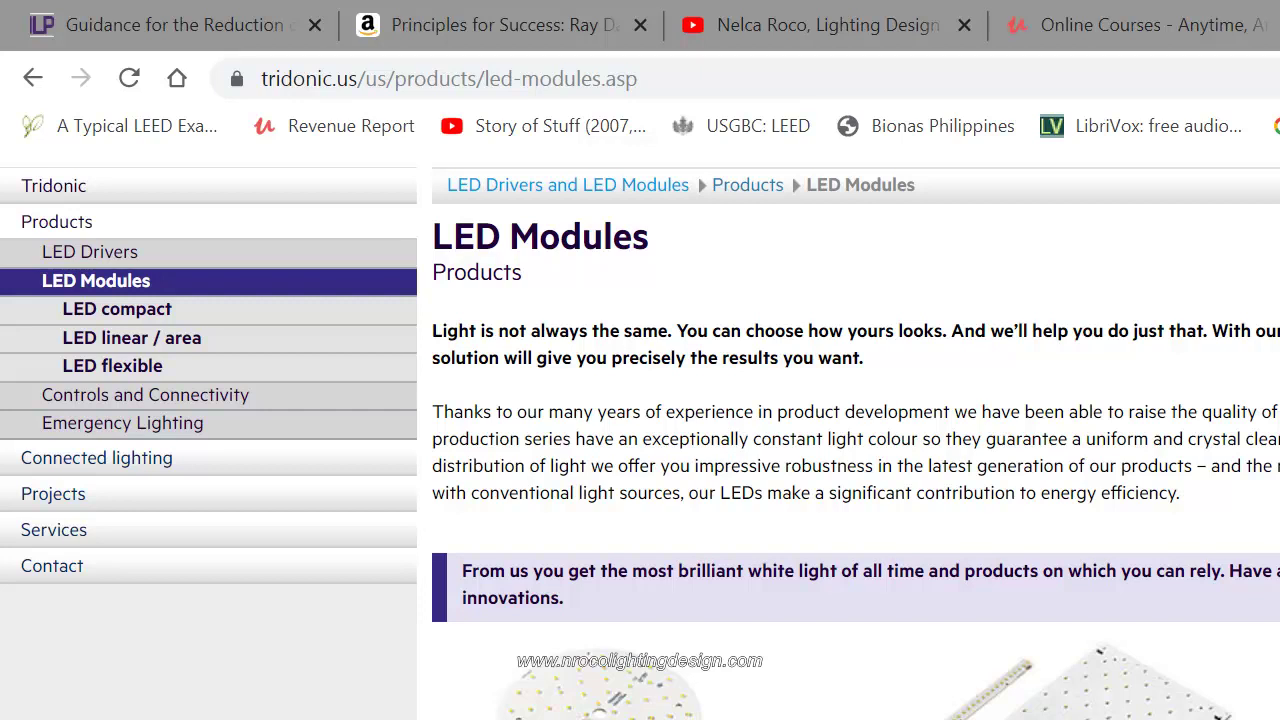
click(920, 691)
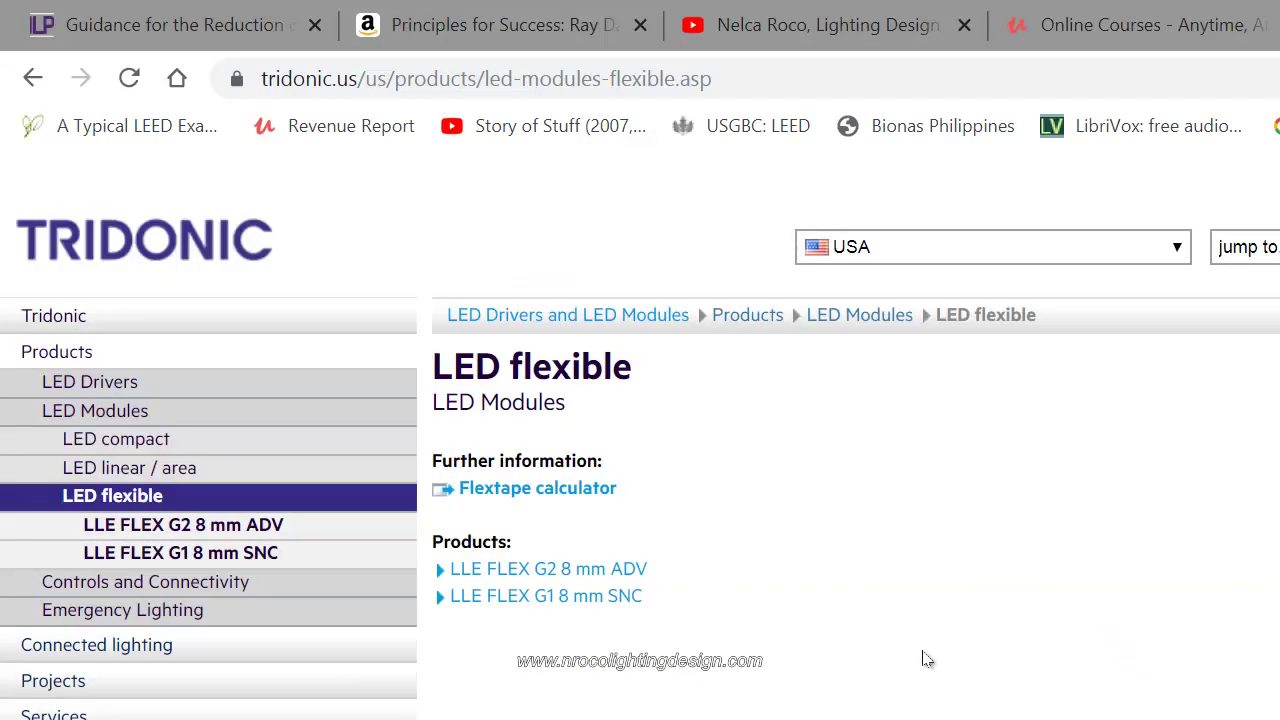
Open the LLE FLEX G2 8 mm ADV product page and view its table of module types and article numbers.
scroll(922, 655, down, 4)
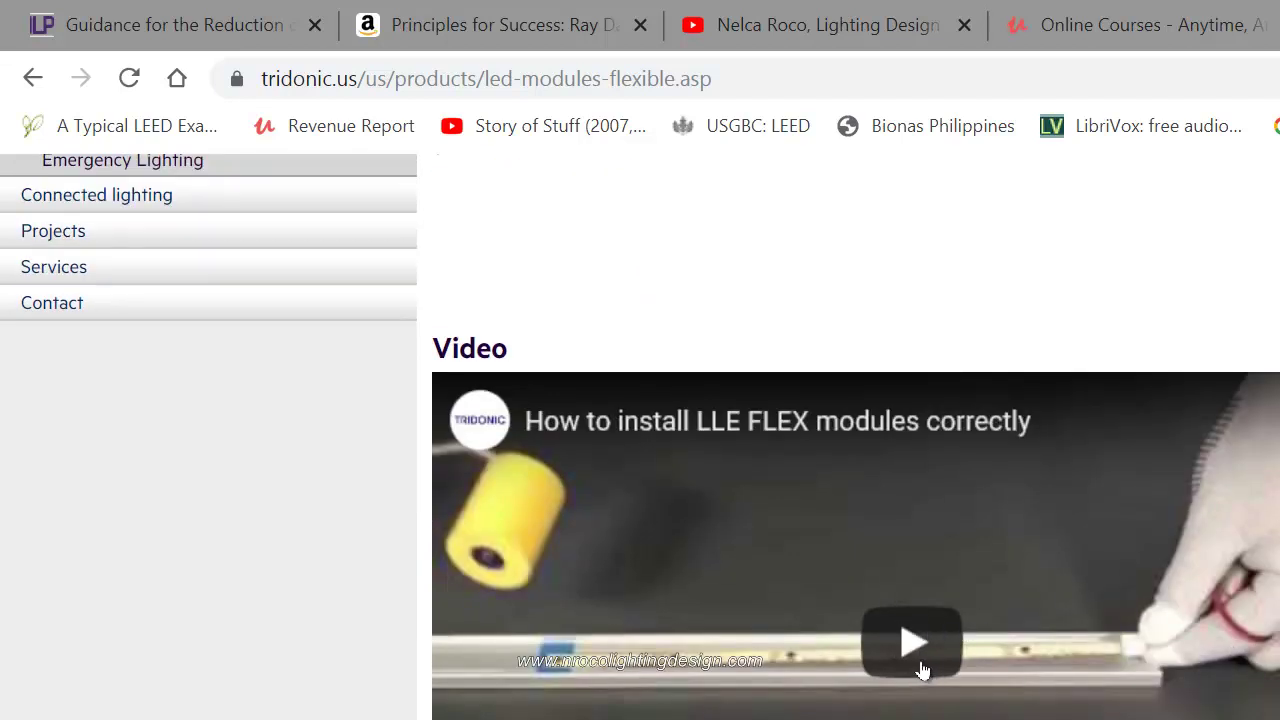
scroll(920, 672, down, 1)
scroll(915, 675, up, 5)
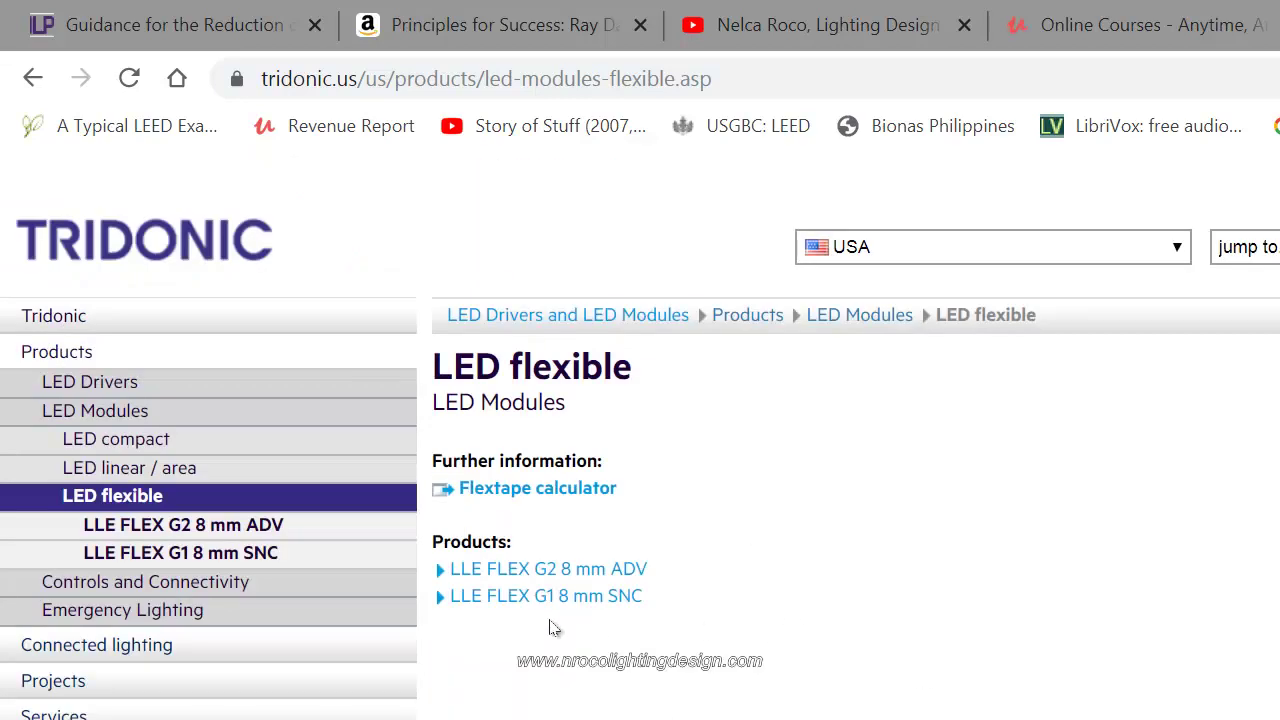
click(556, 569)
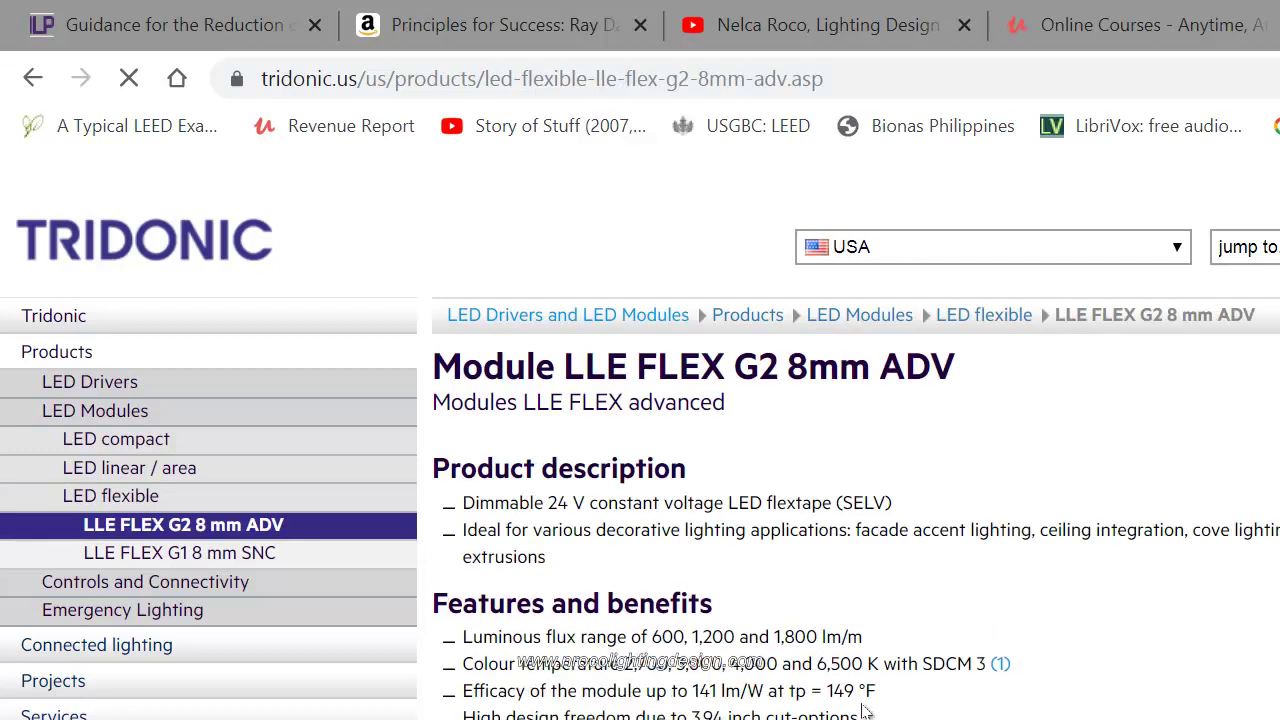
scroll(866, 710, down, 10)
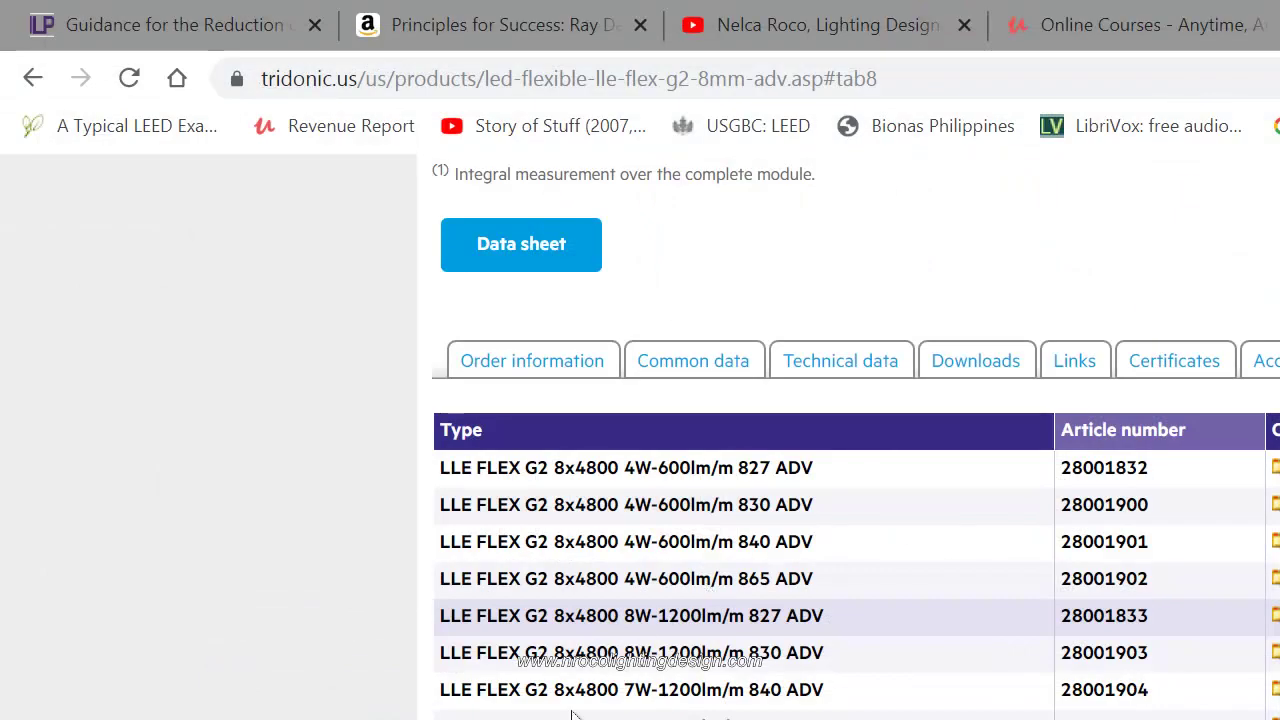
scroll(848, 437, down, 1)
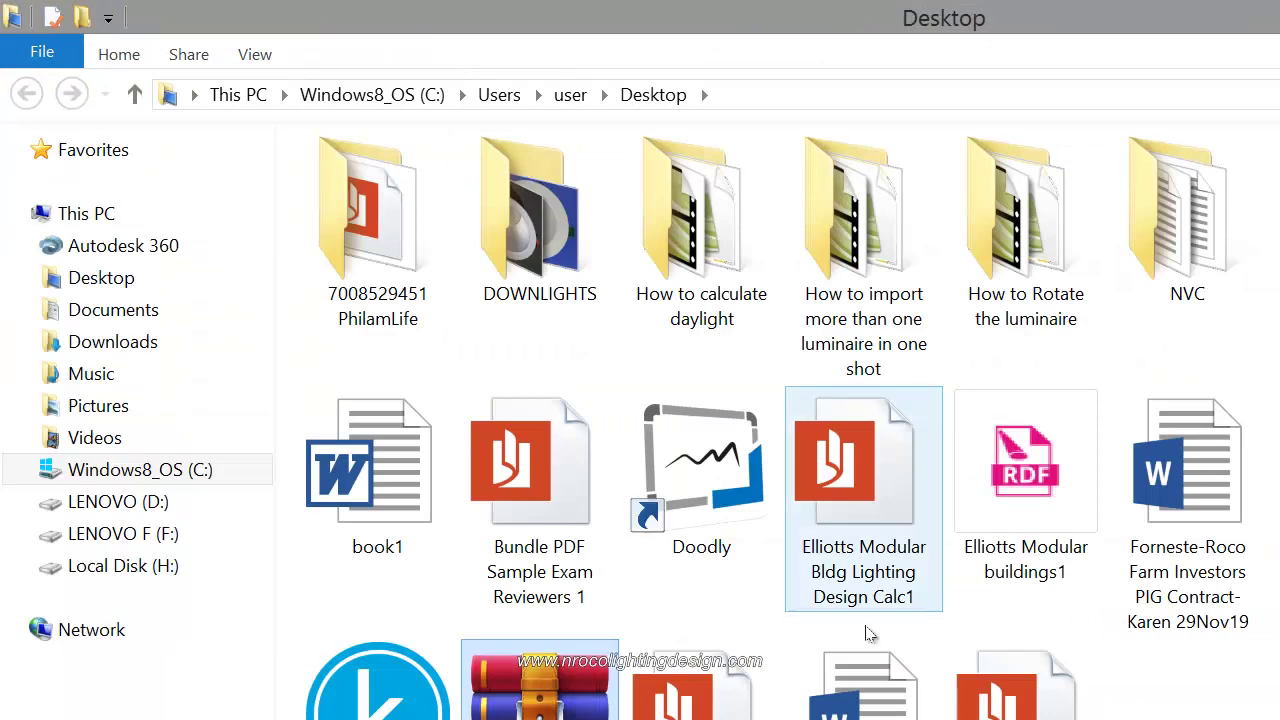
Extract the LLE_FLEX_G2_ADV_Photometric archive to a folder of the same name on the Desktop.
click(558, 698)
right_click(541, 690)
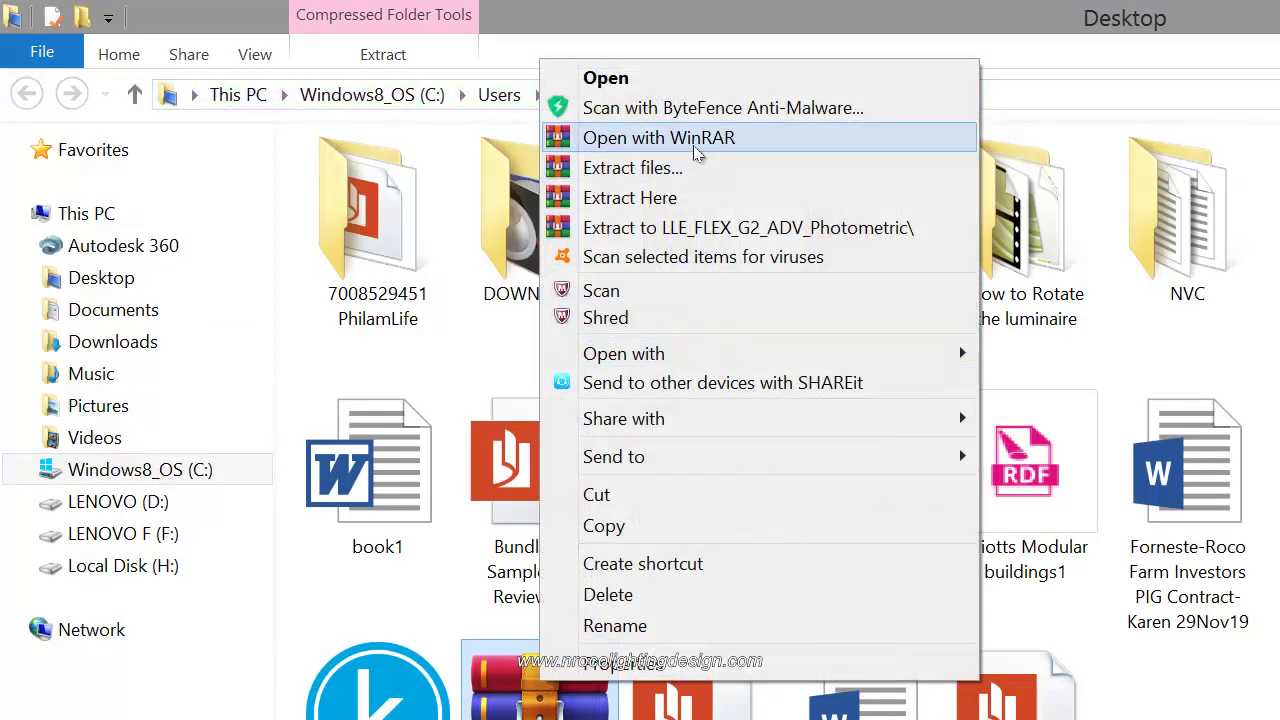
click(690, 170)
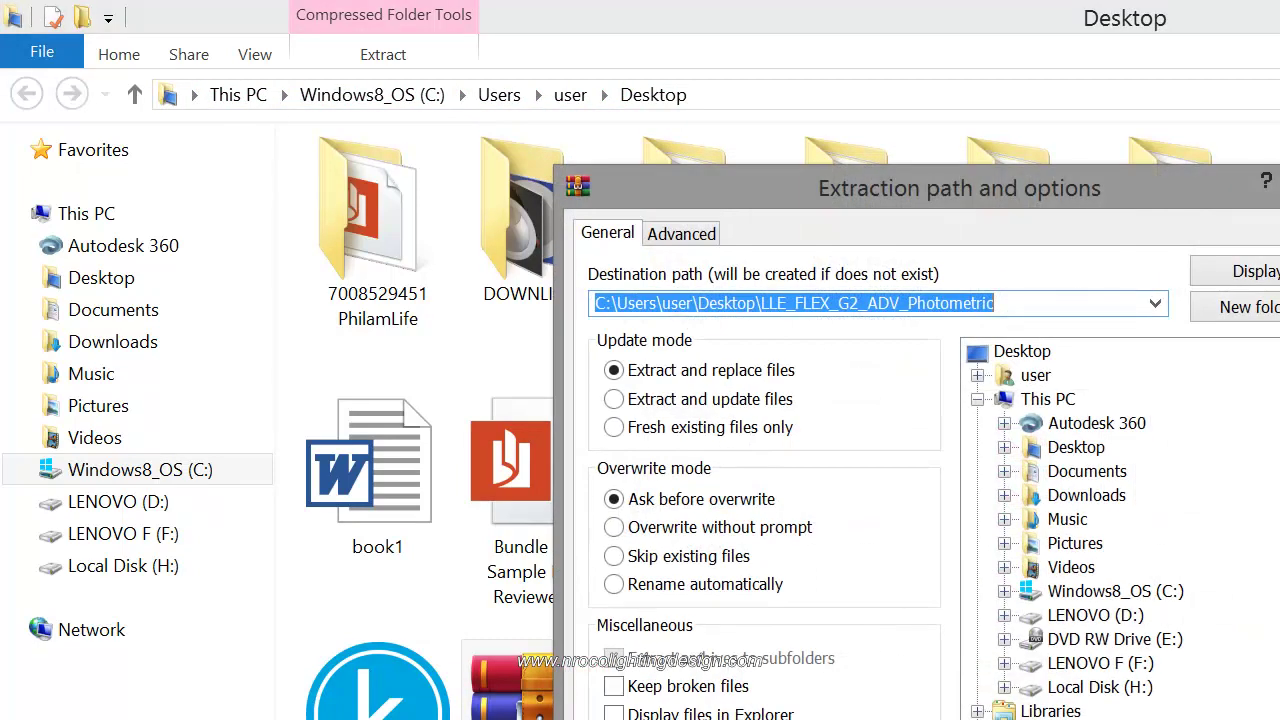
key(Return)
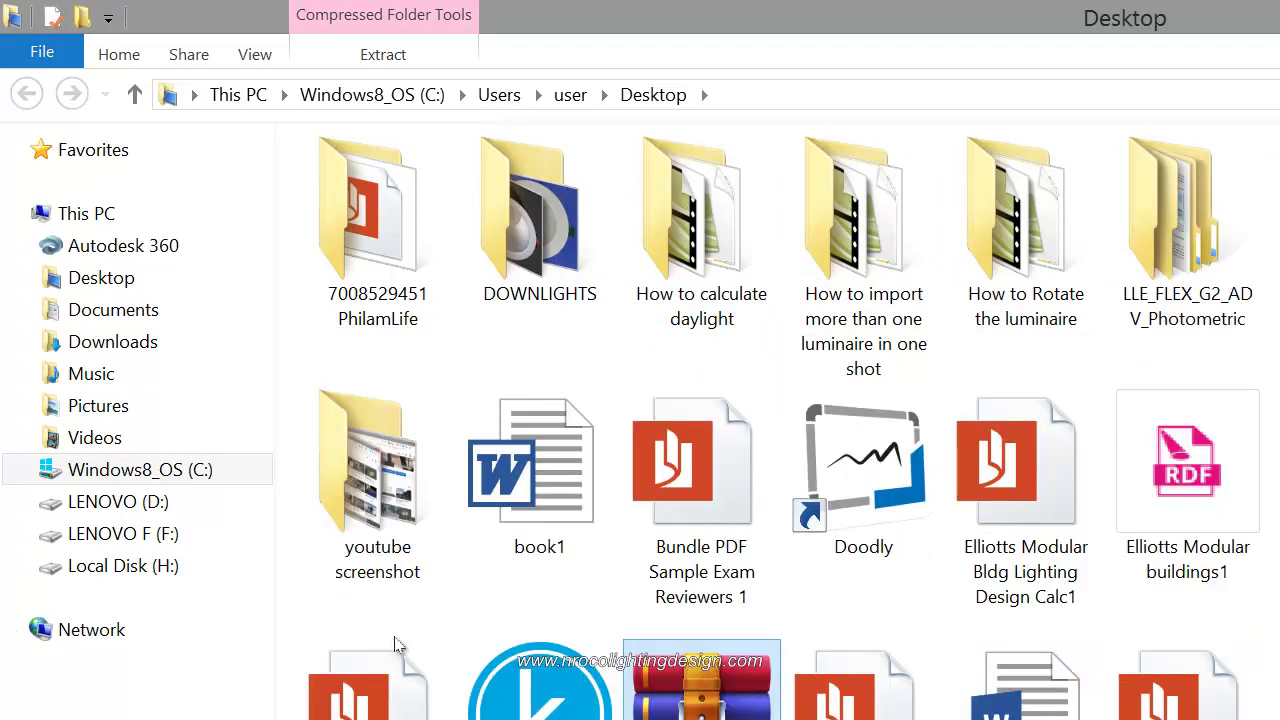
Open the extracted folder's Photometric files_LLE FLEX G2 ADV subfolder and select the 28001832_Pl08 IES and LDT files.
click(1178, 220)
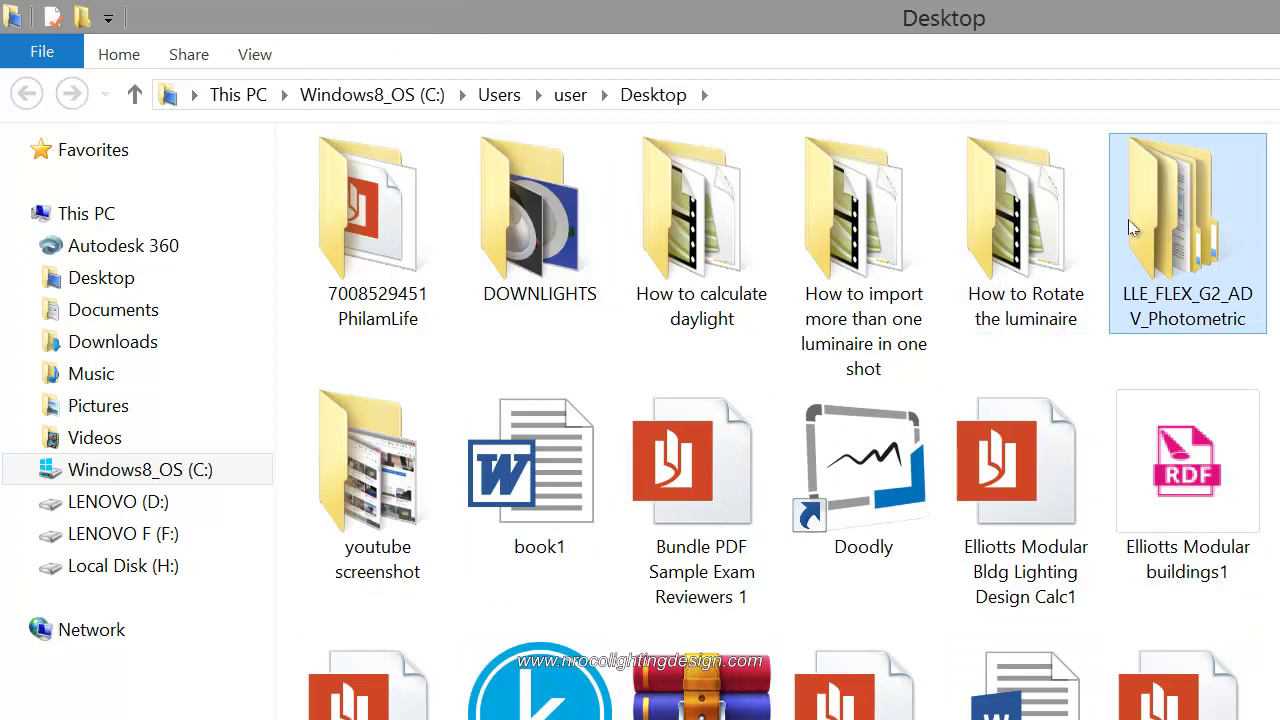
double_click(1185, 215)
double_click(486, 196)
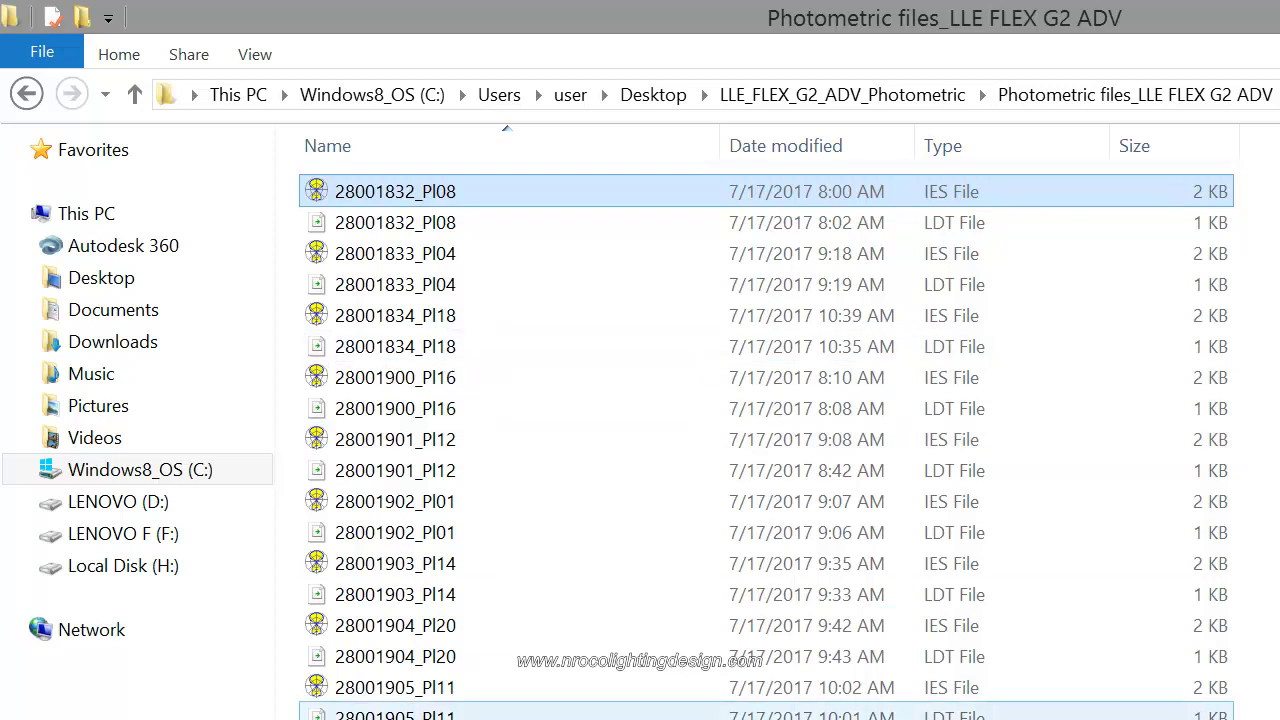
ctrl+click(472, 226)
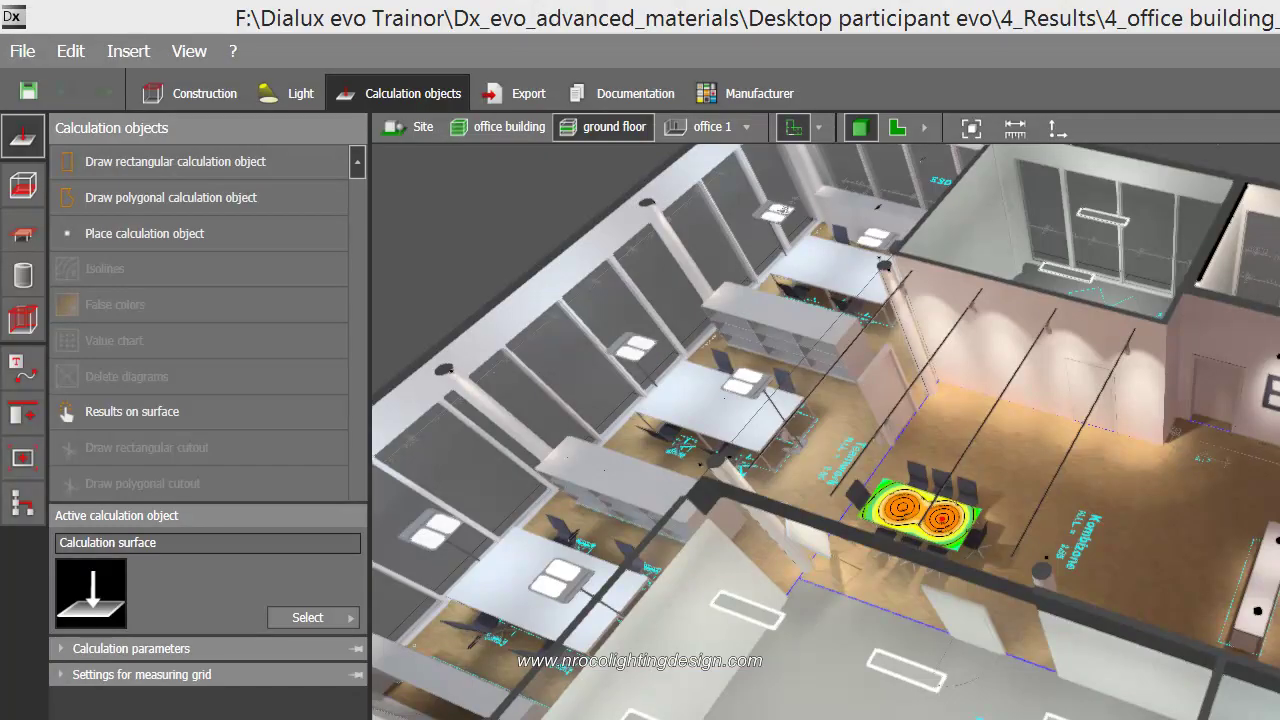
Switch to DIALux evo and display the office 1 room in the 3D view.
drag(1079, 534, 1122, 686)
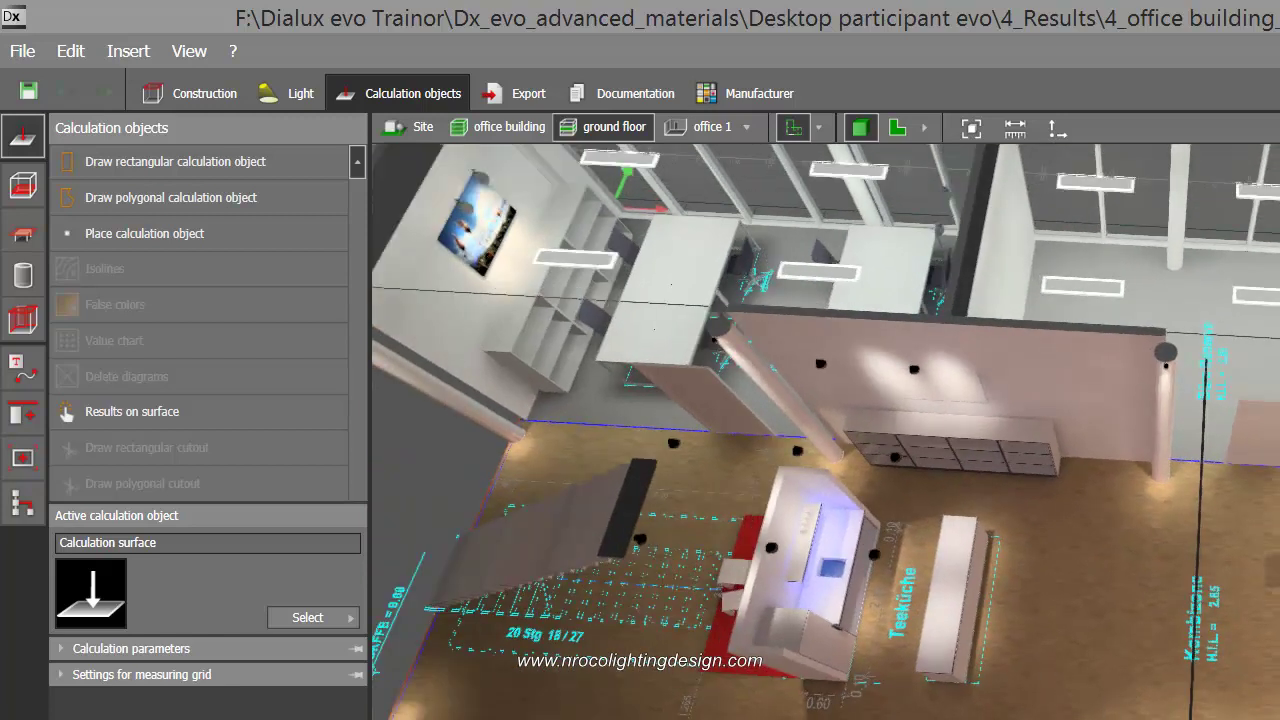
drag(1122, 686, 1035, 671)
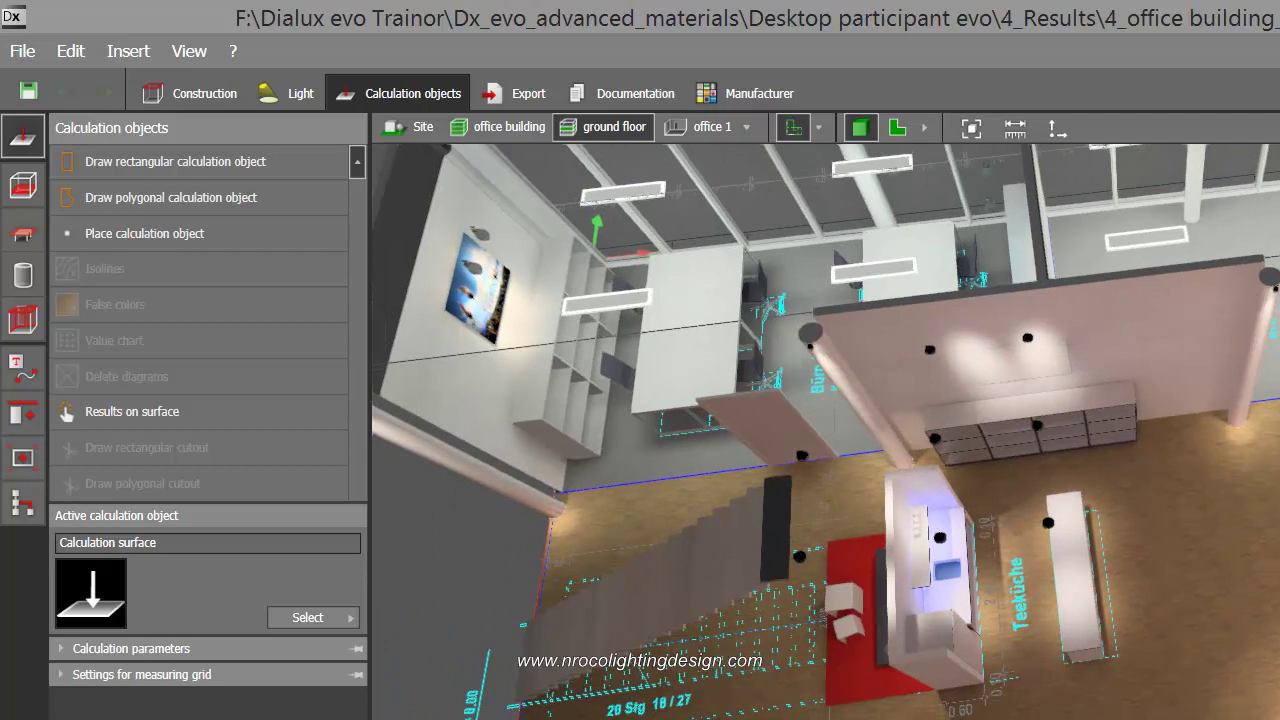
drag(987, 706, 946, 713)
drag(1027, 709, 745, 386)
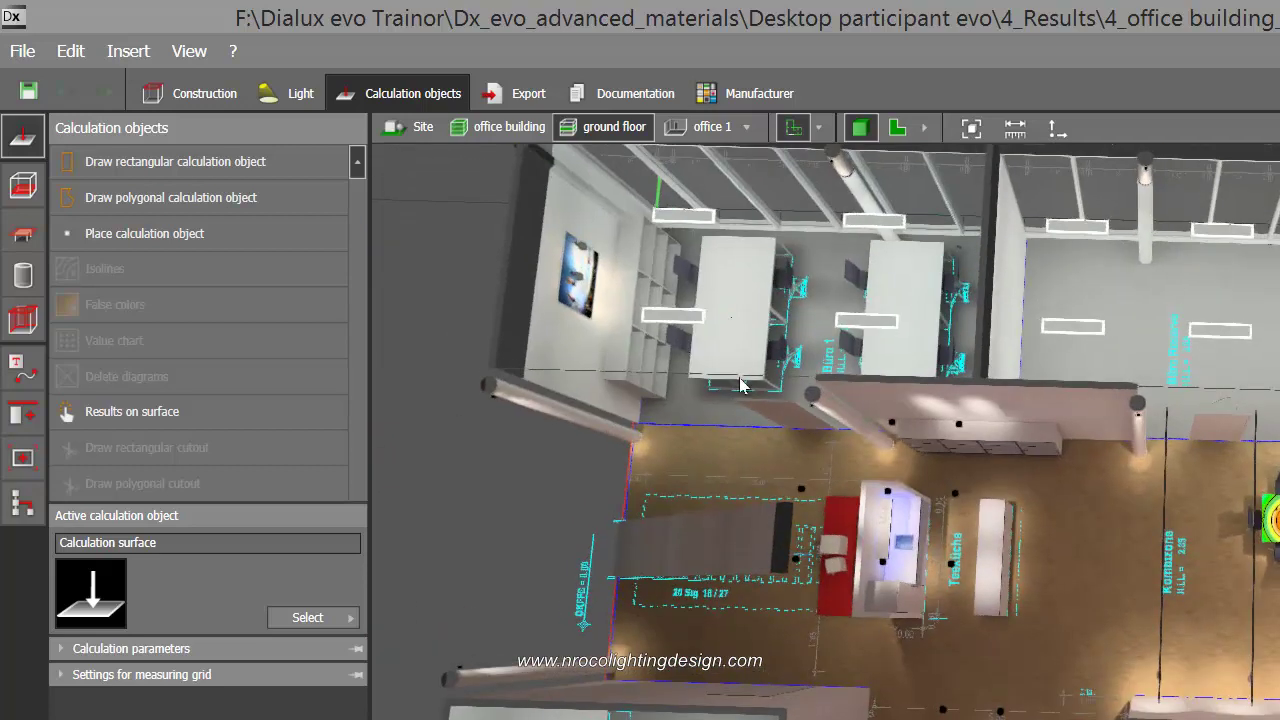
click(897, 128)
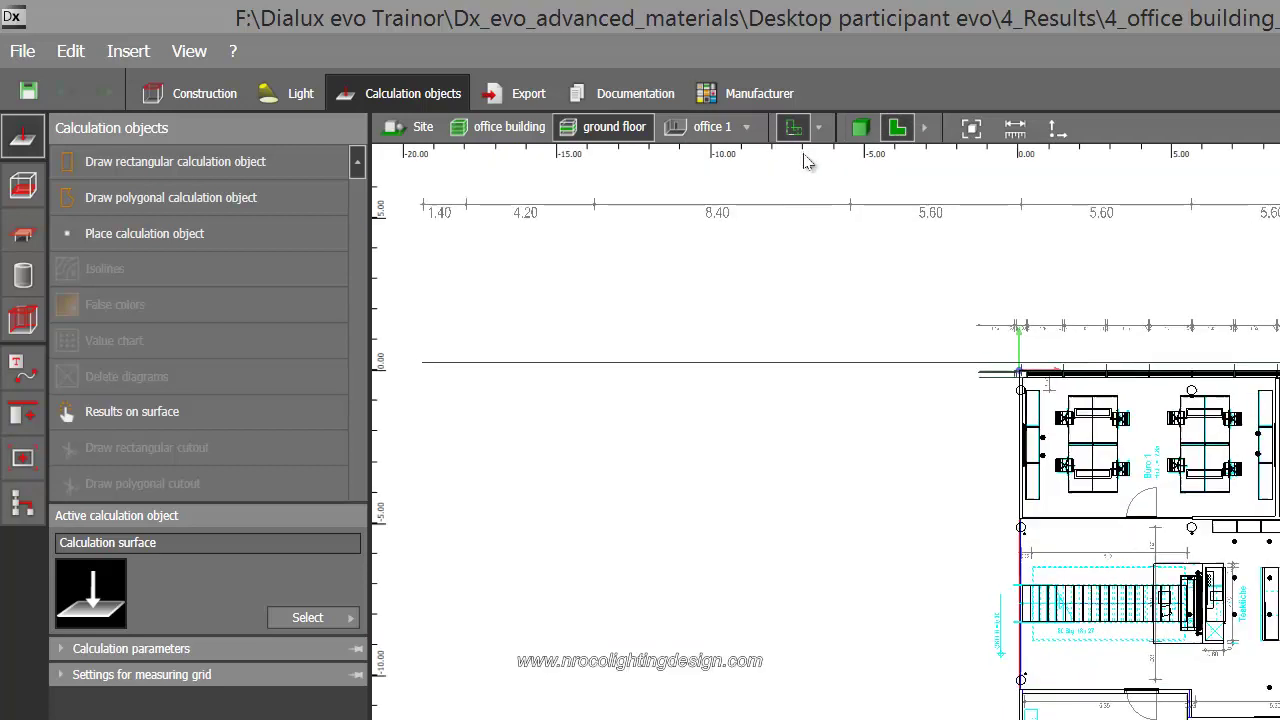
click(746, 127)
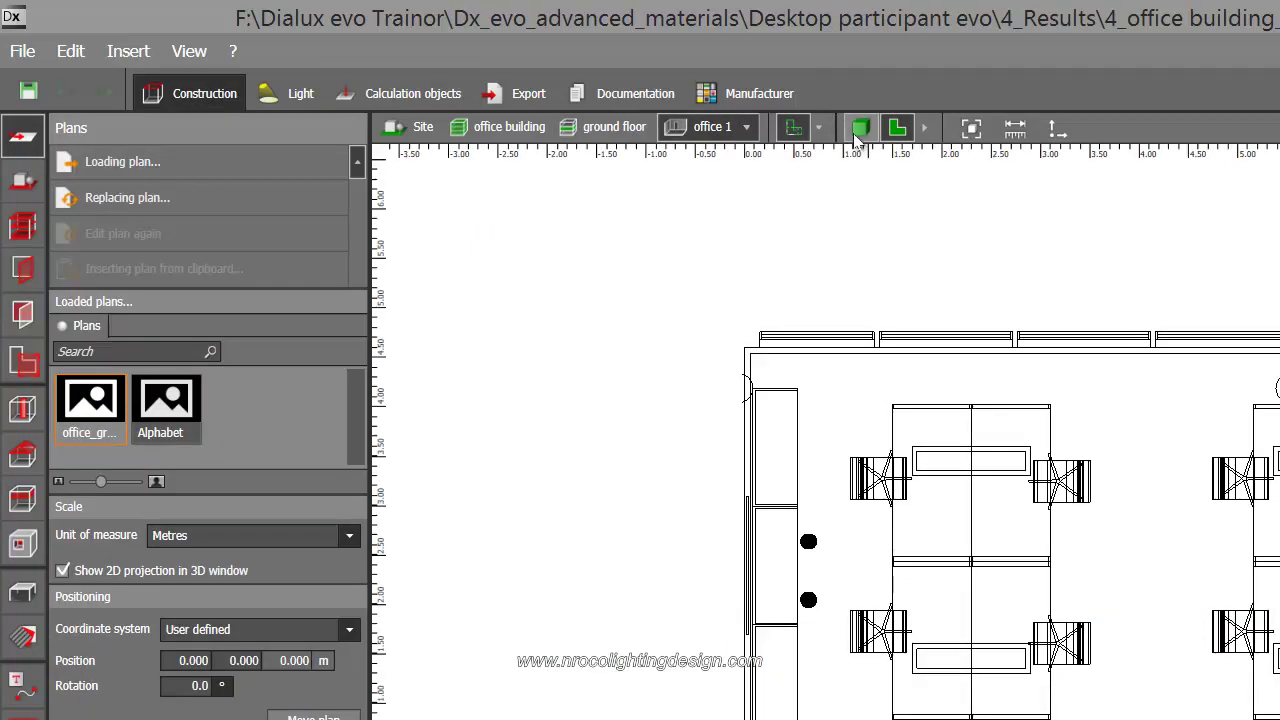
click(860, 127)
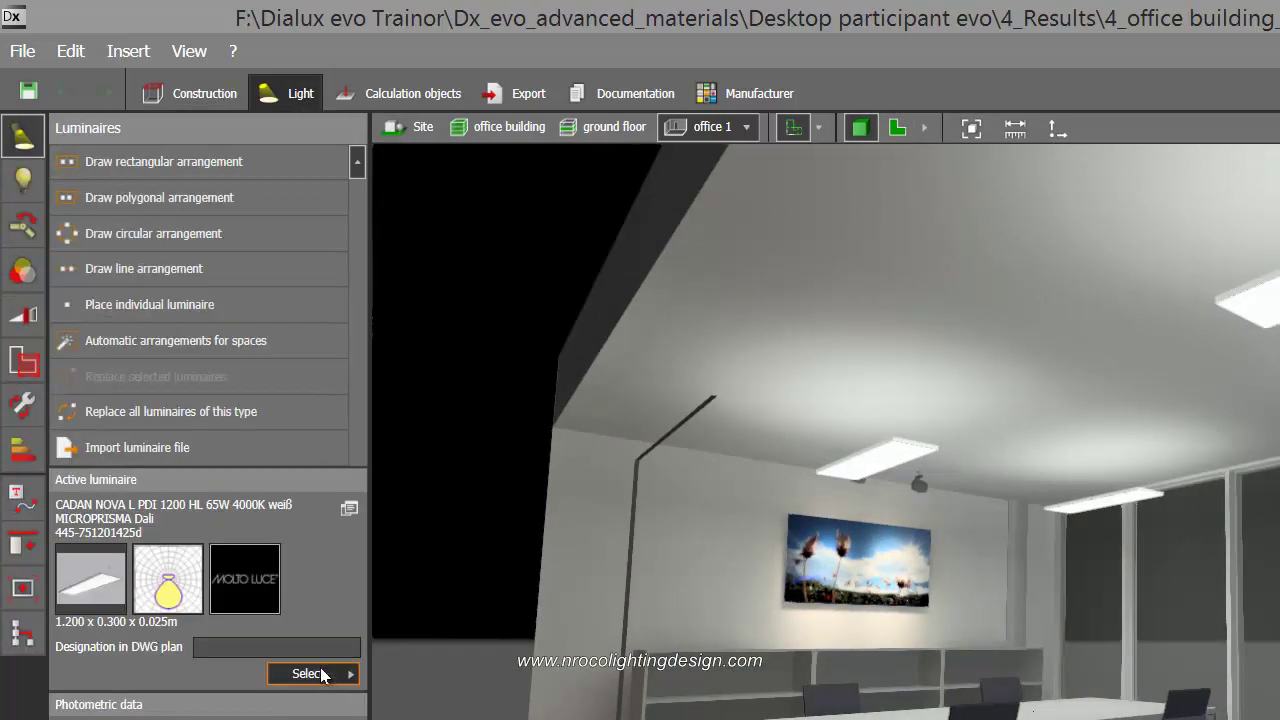
Add the Desktop folder Photometric files_LLE FLEX G2 ADV as a luminaire folder for choosing the active luminaire.
click(322, 675)
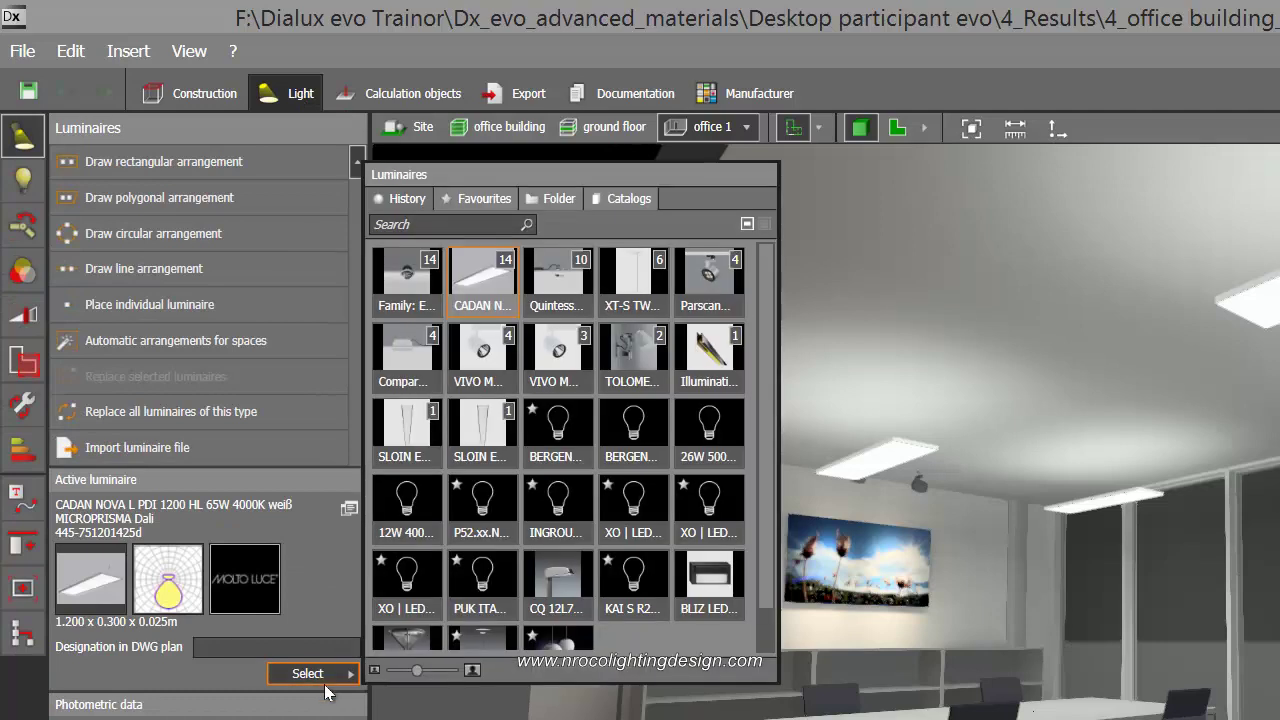
click(561, 199)
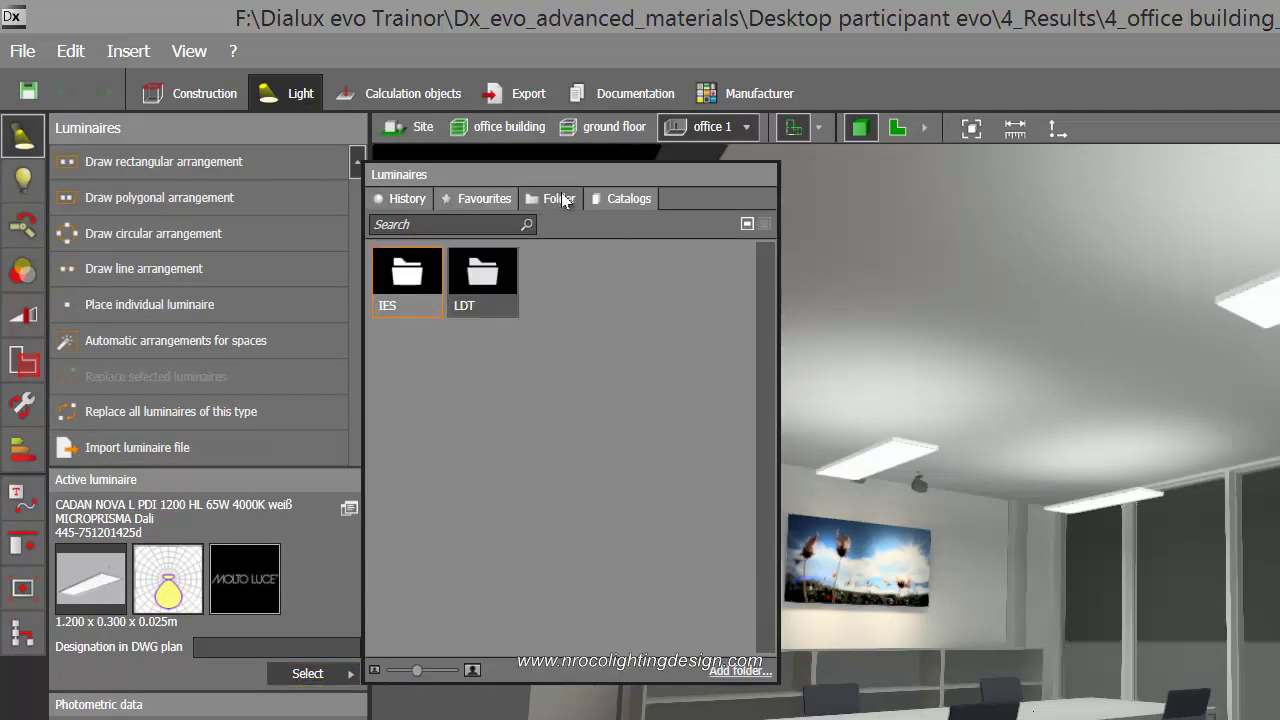
click(720, 672)
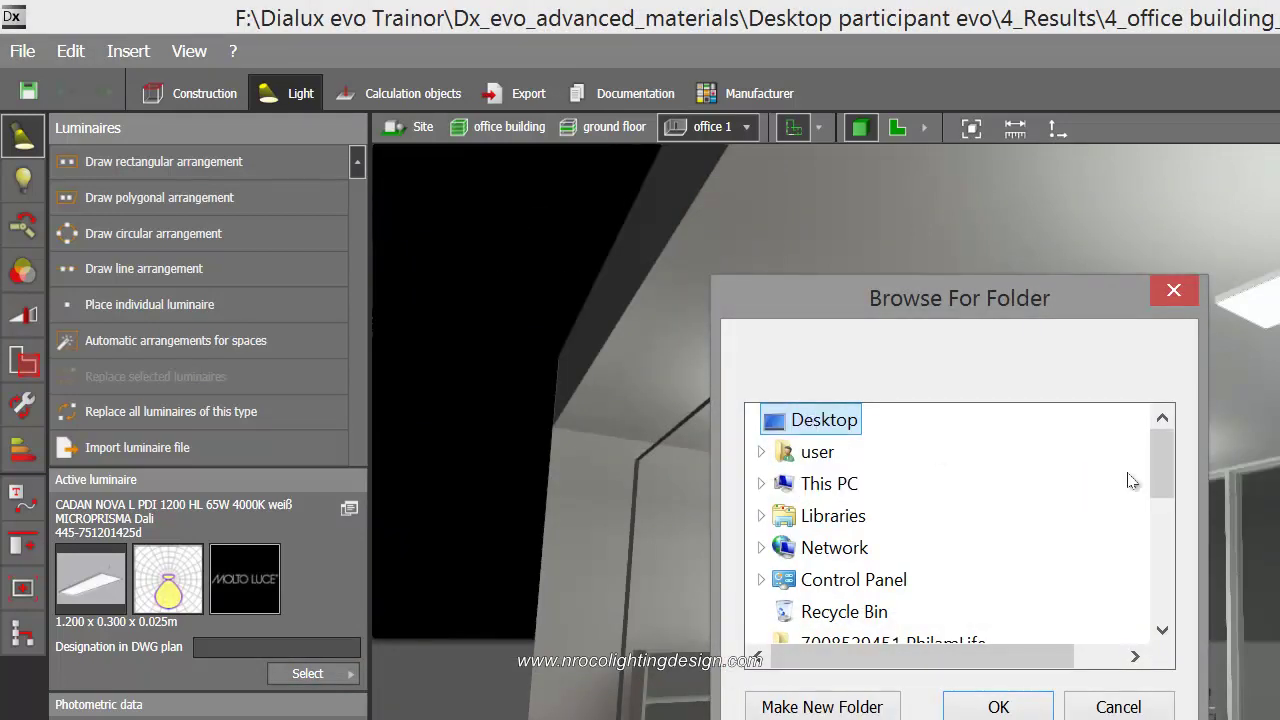
drag(1160, 460, 1158, 565)
click(922, 580)
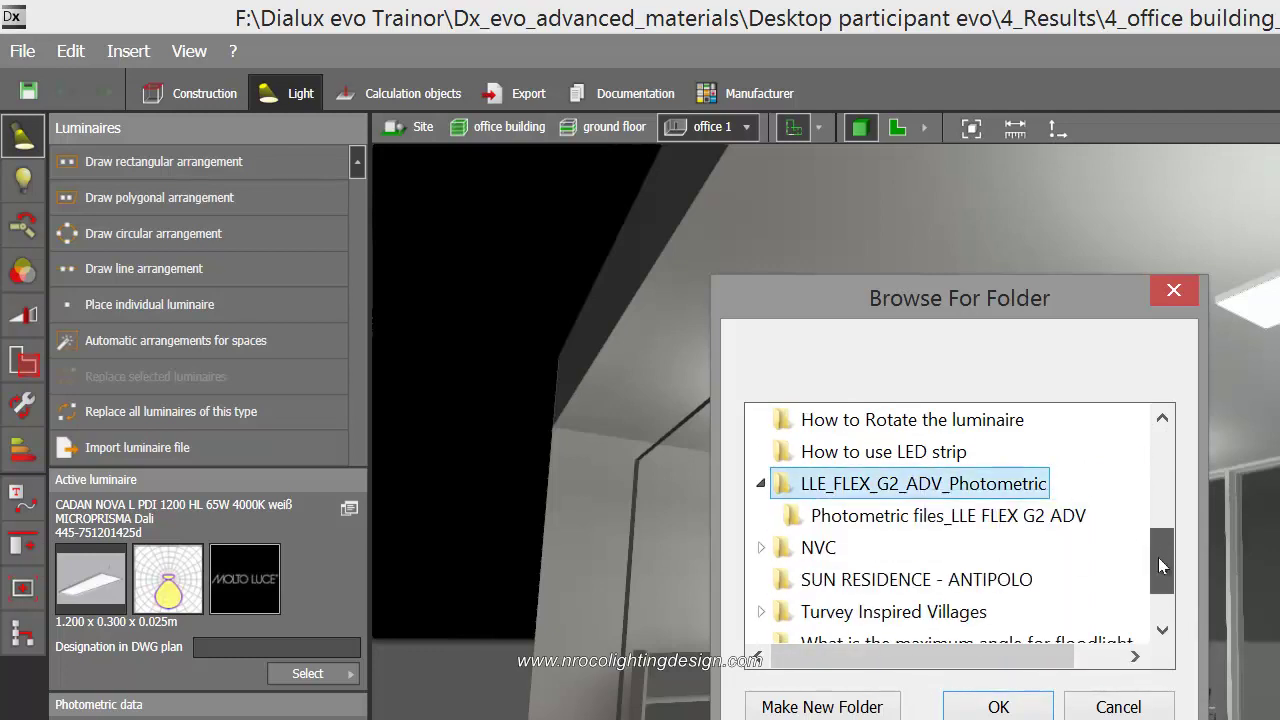
click(960, 515)
click(978, 708)
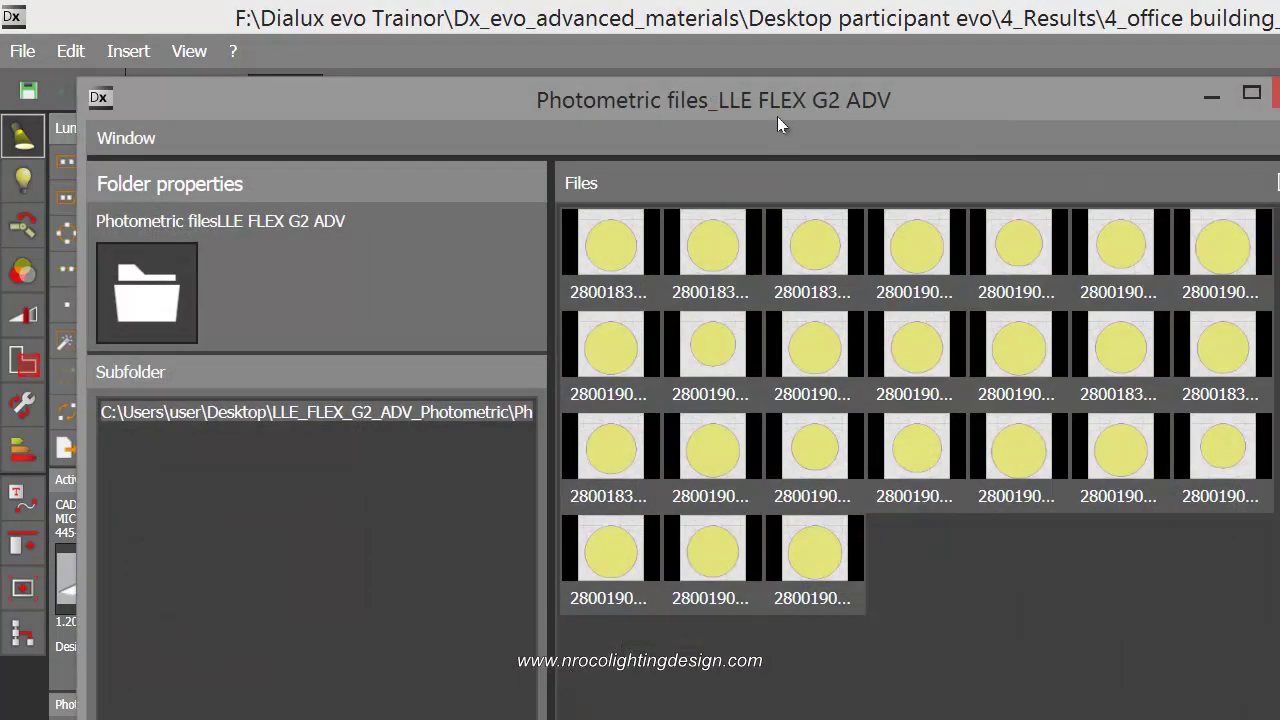
Move the photometric folder window aside and look through its luminaire files, ending on the third file in the first row.
drag(777, 114, 1279, 166)
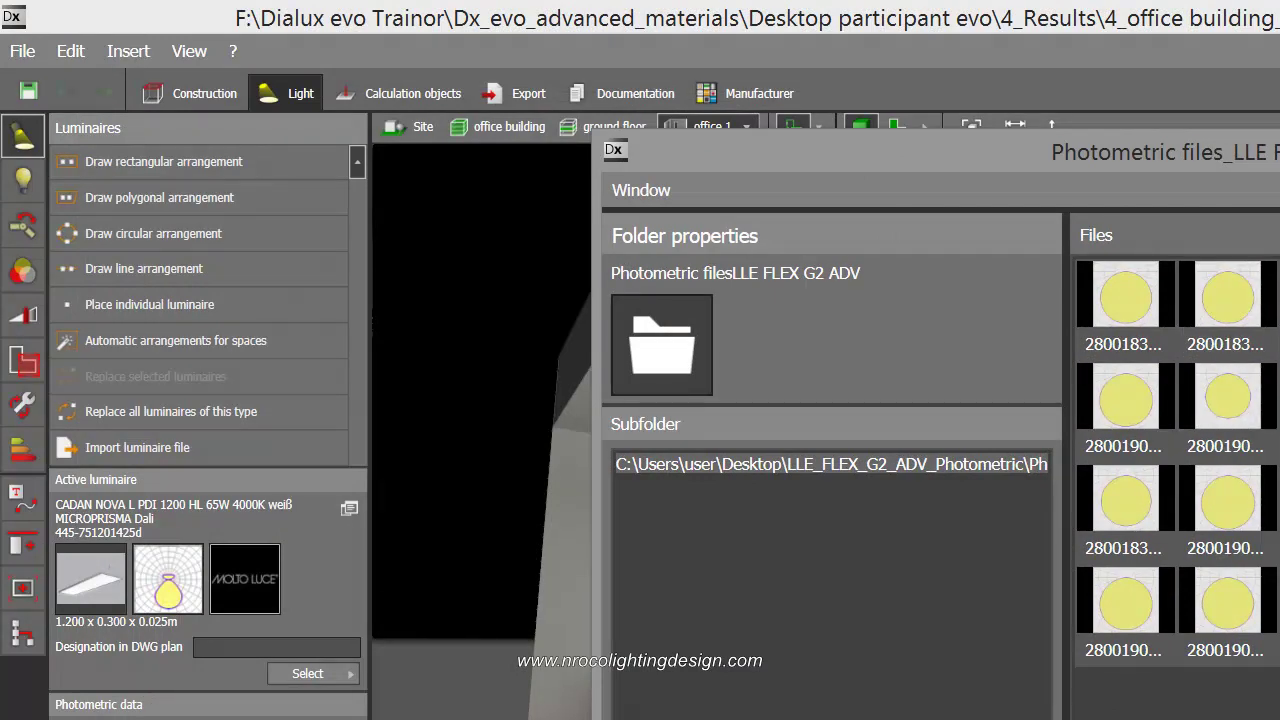
drag(1279, 150, 1151, 149)
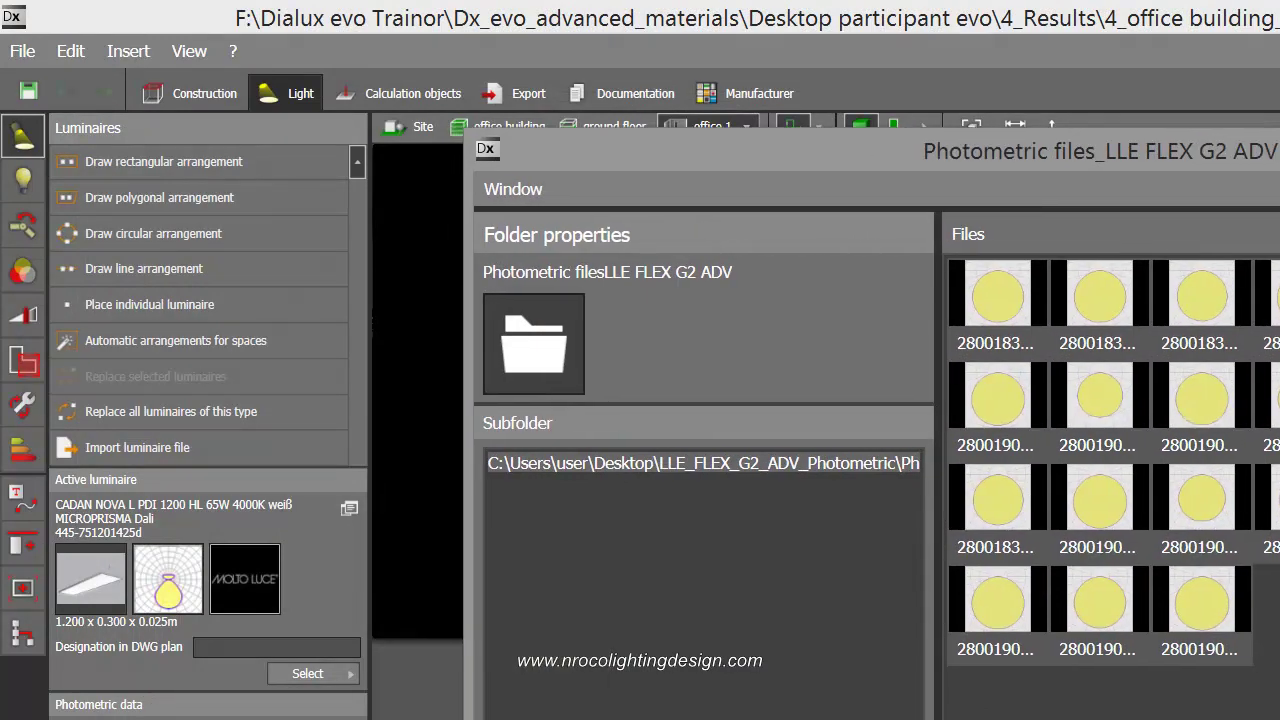
click(1266, 505)
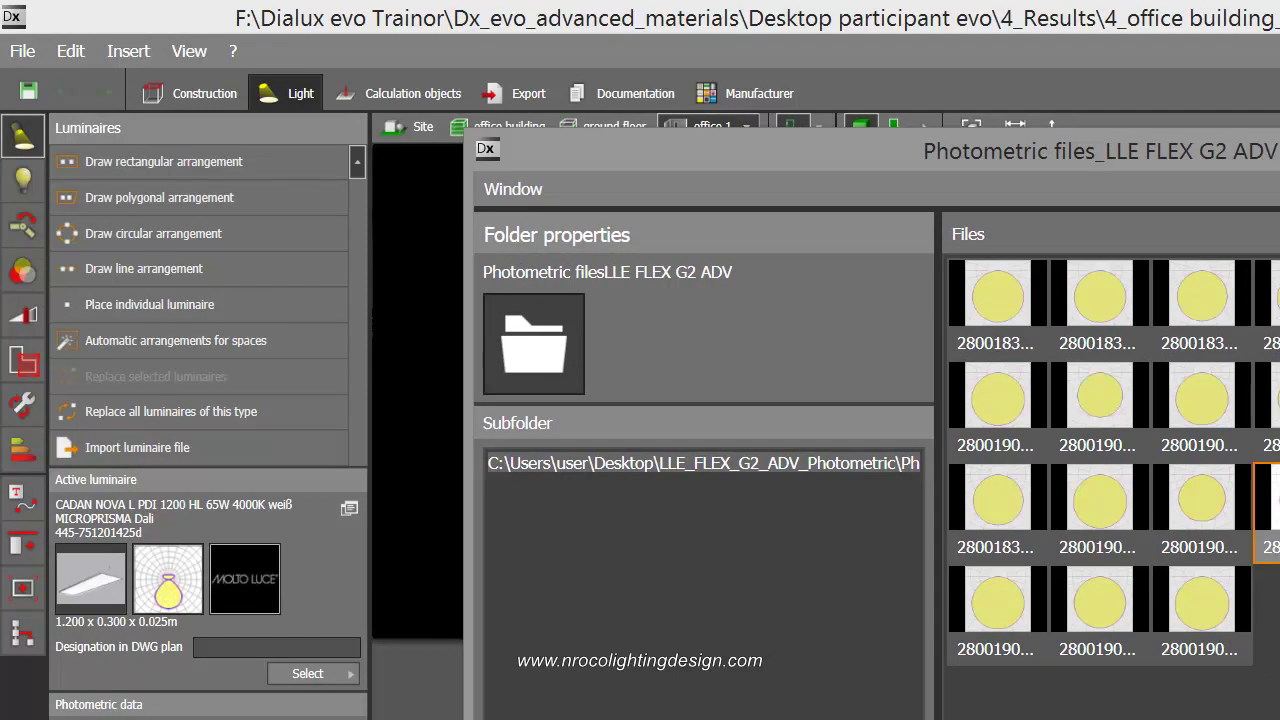
click(1192, 525)
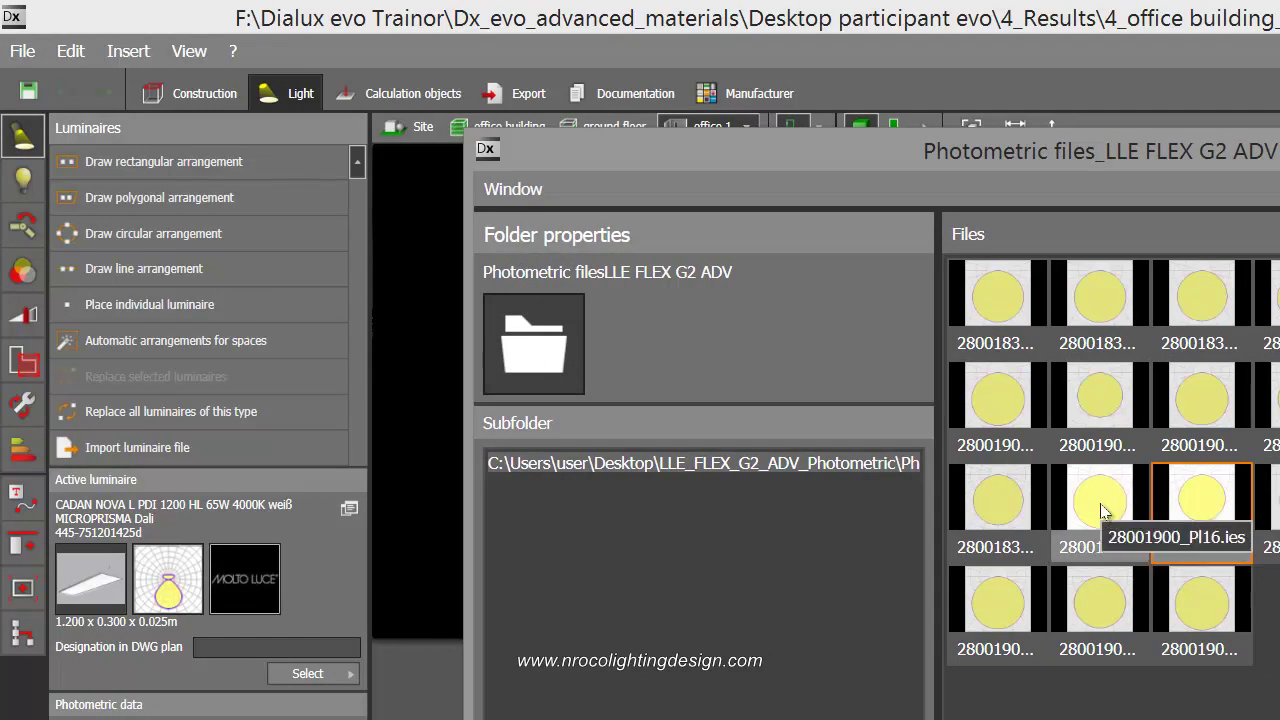
click(1104, 512)
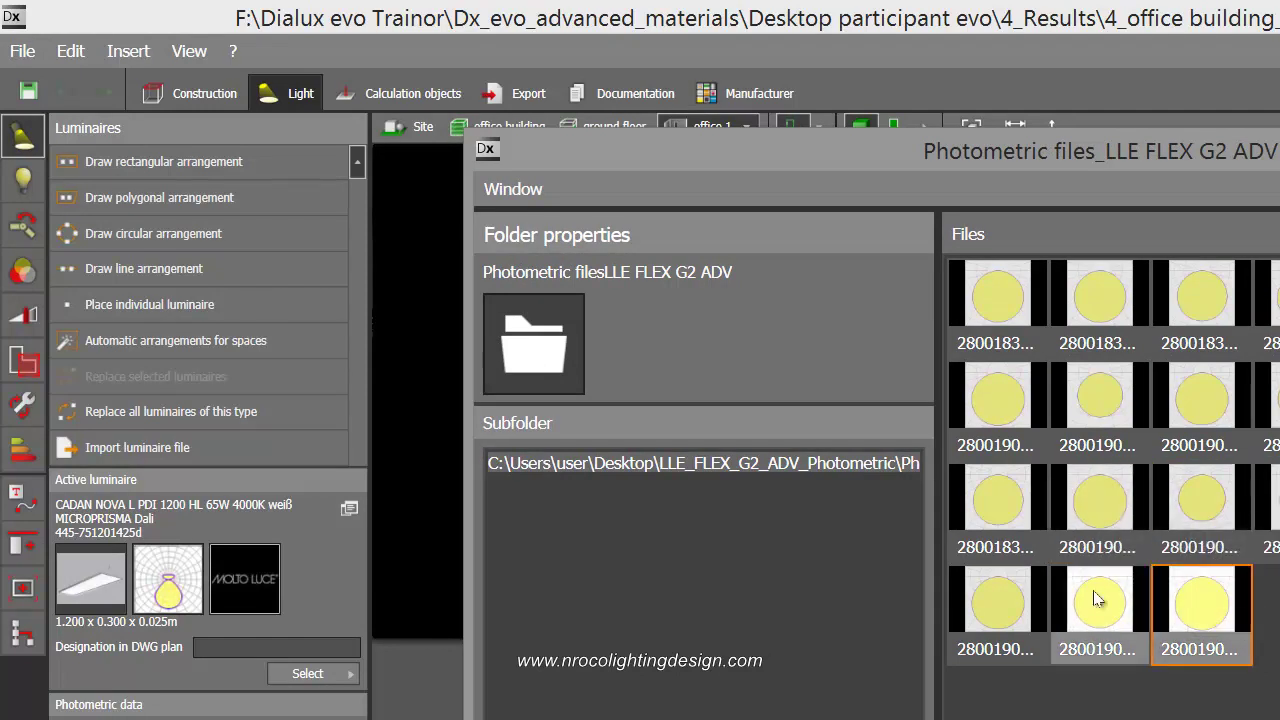
click(1000, 600)
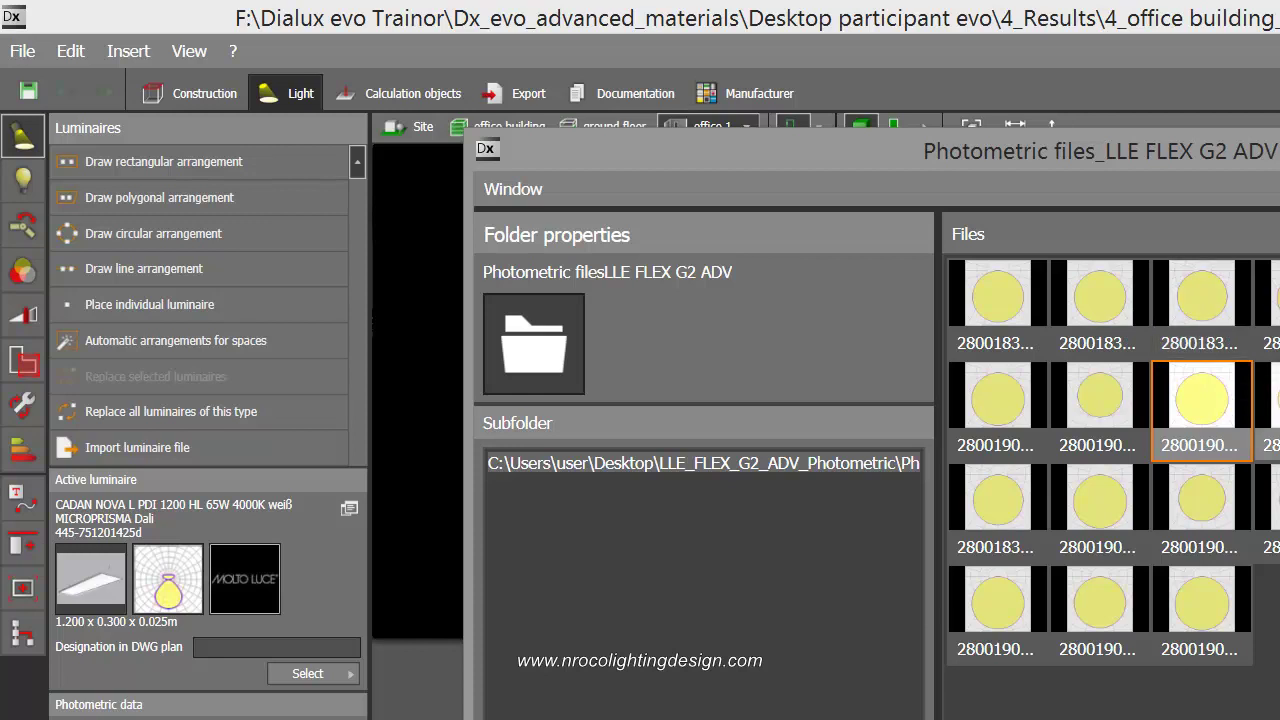
click(1207, 291)
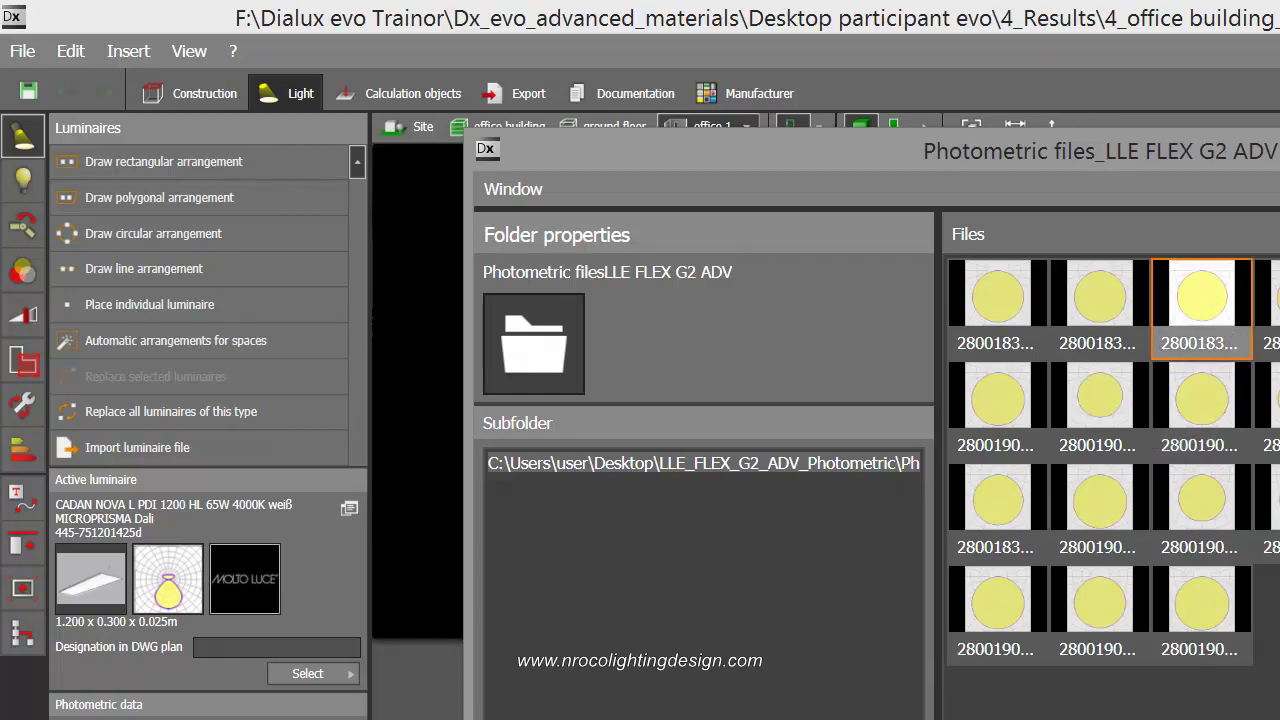
Make LLE Flex G2 8x4800 12W-1800lm/m 827 ADV the active luminaire and check office 1 in plan and 3D views.
click(458, 693)
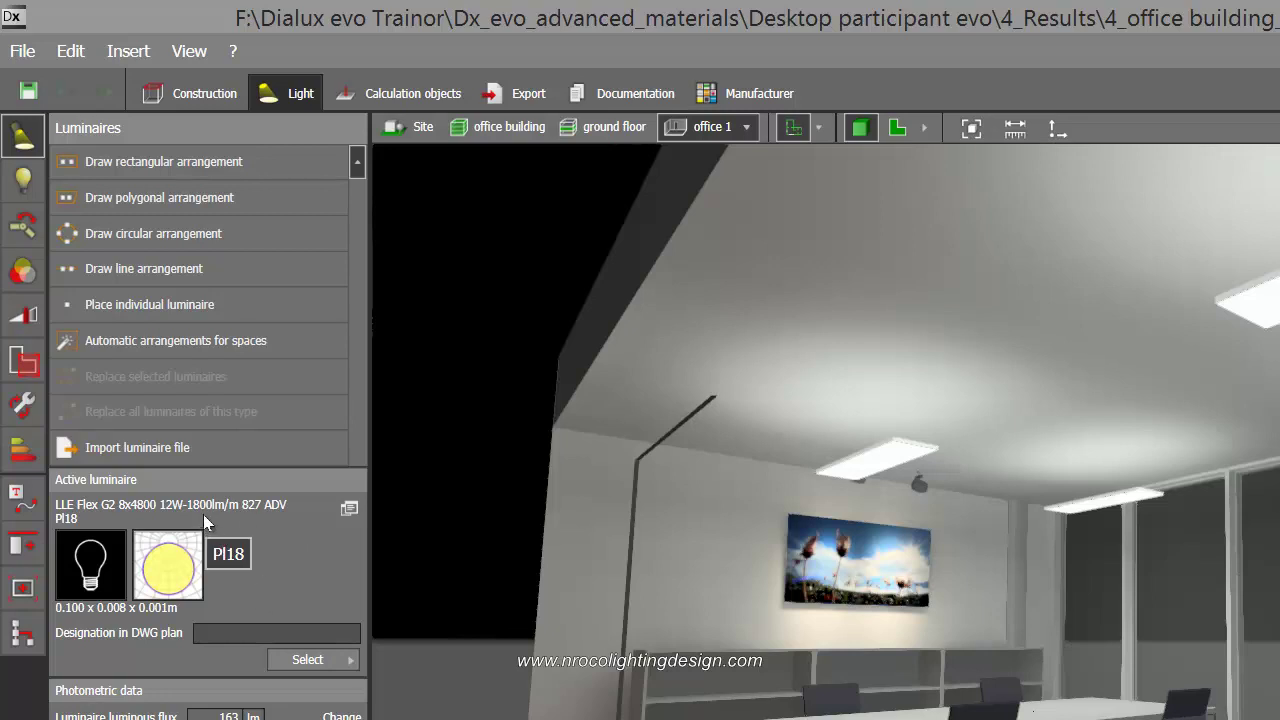
click(893, 132)
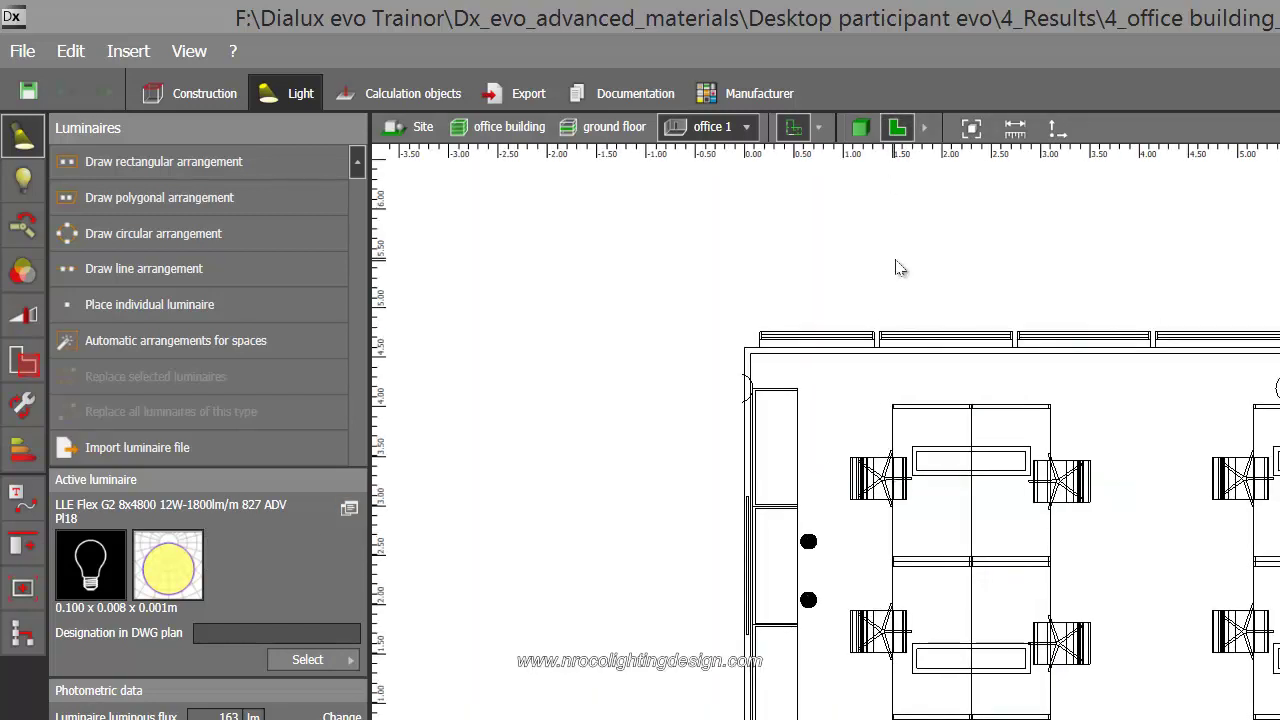
scroll(770, 420, up, 4)
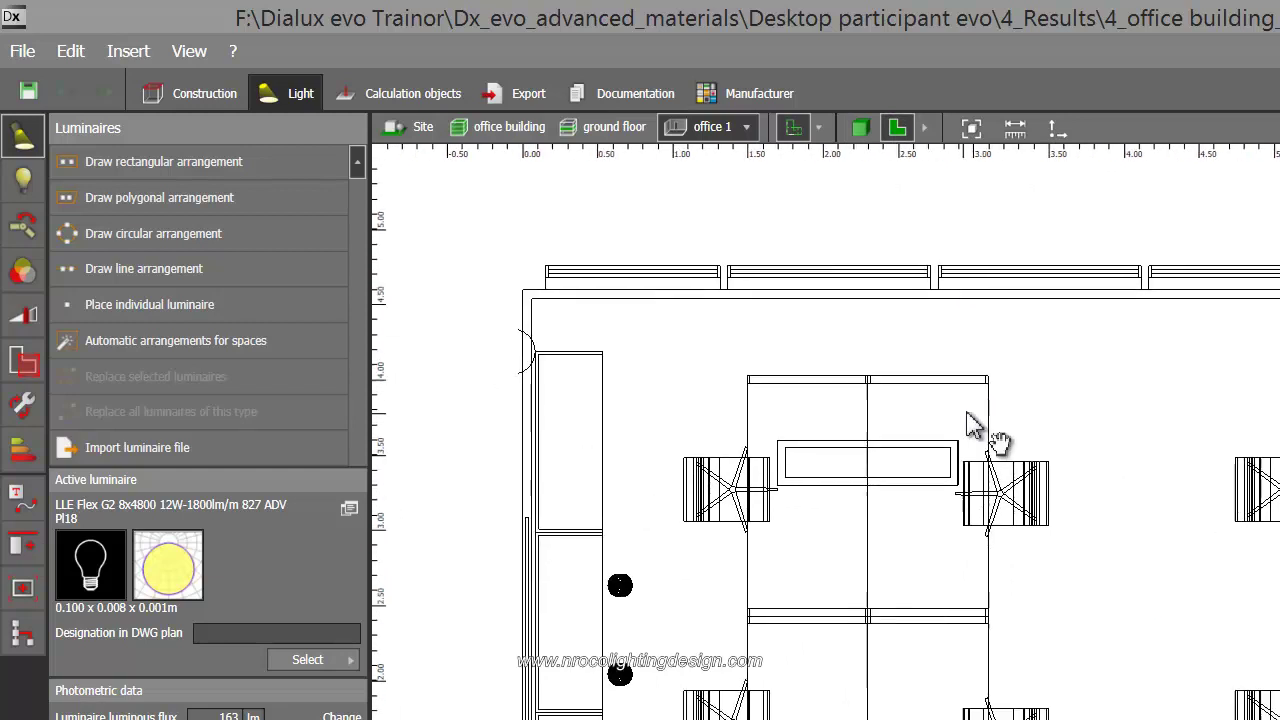
scroll(931, 420, down, 2)
click(859, 127)
drag(826, 338, 780, 343)
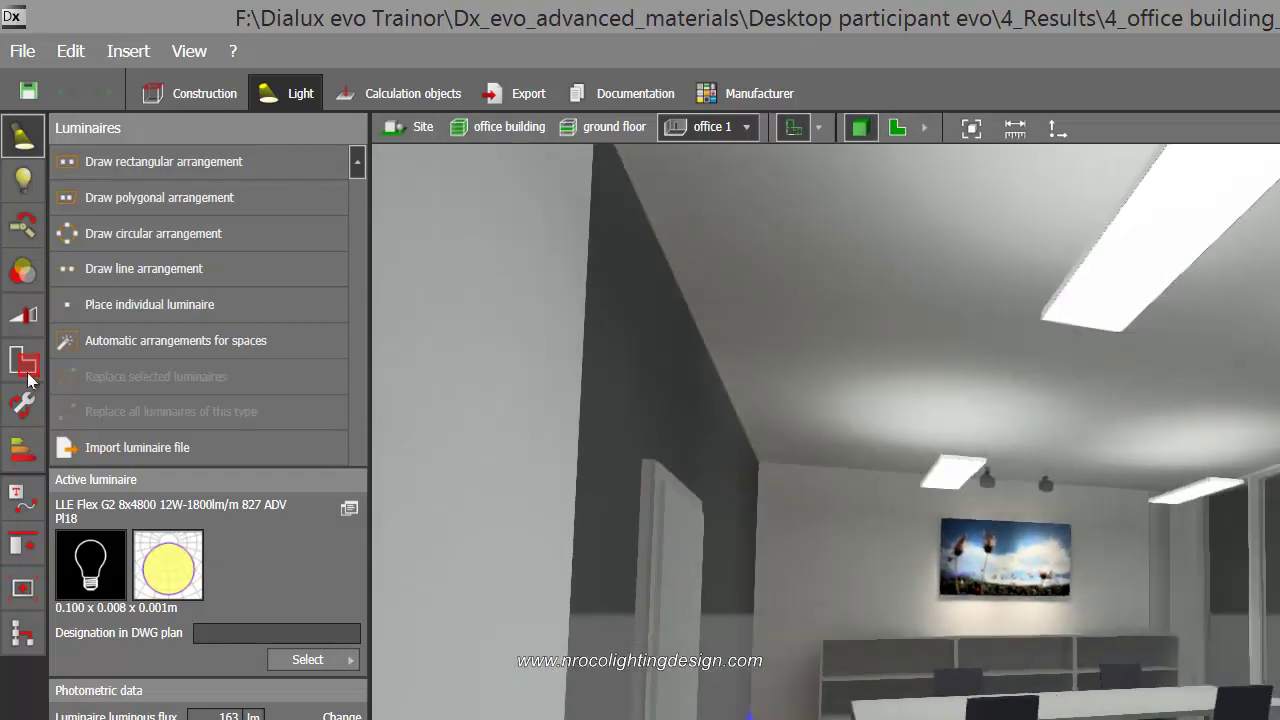
Set the side offset of office 1's suspended ceiling to 0.1 m and accept invalidating the results.
click(190, 95)
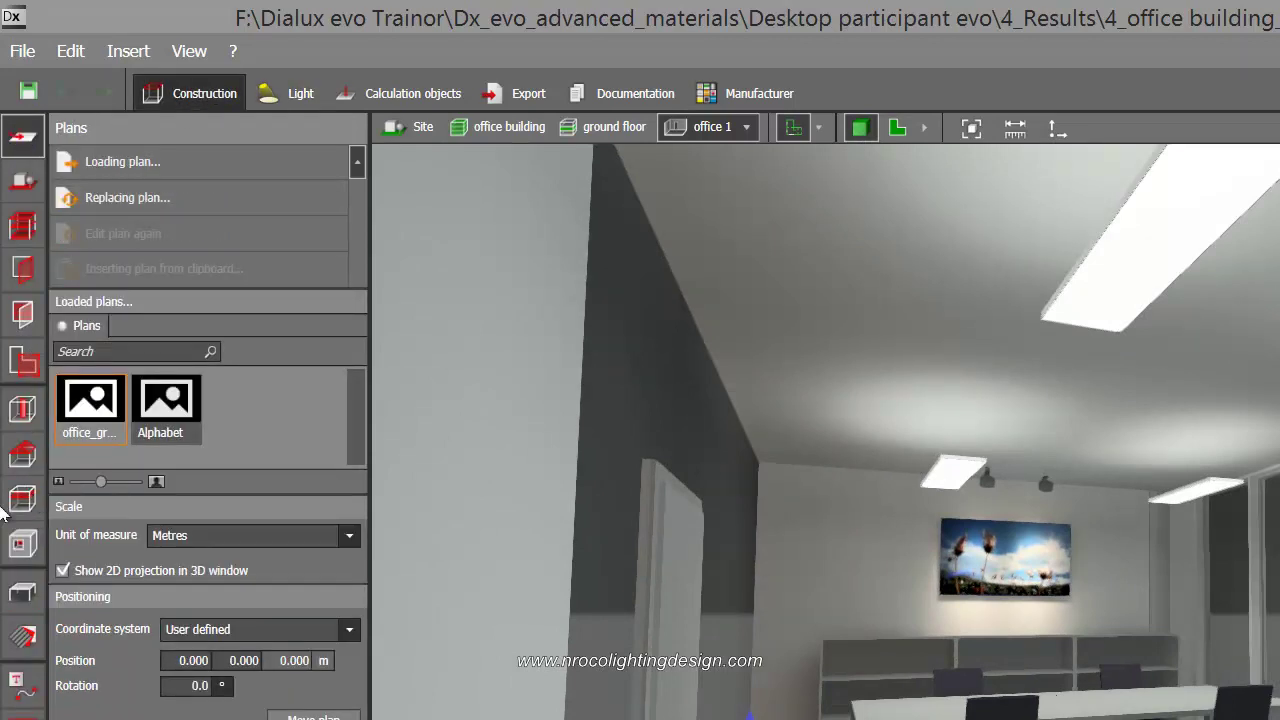
click(23, 499)
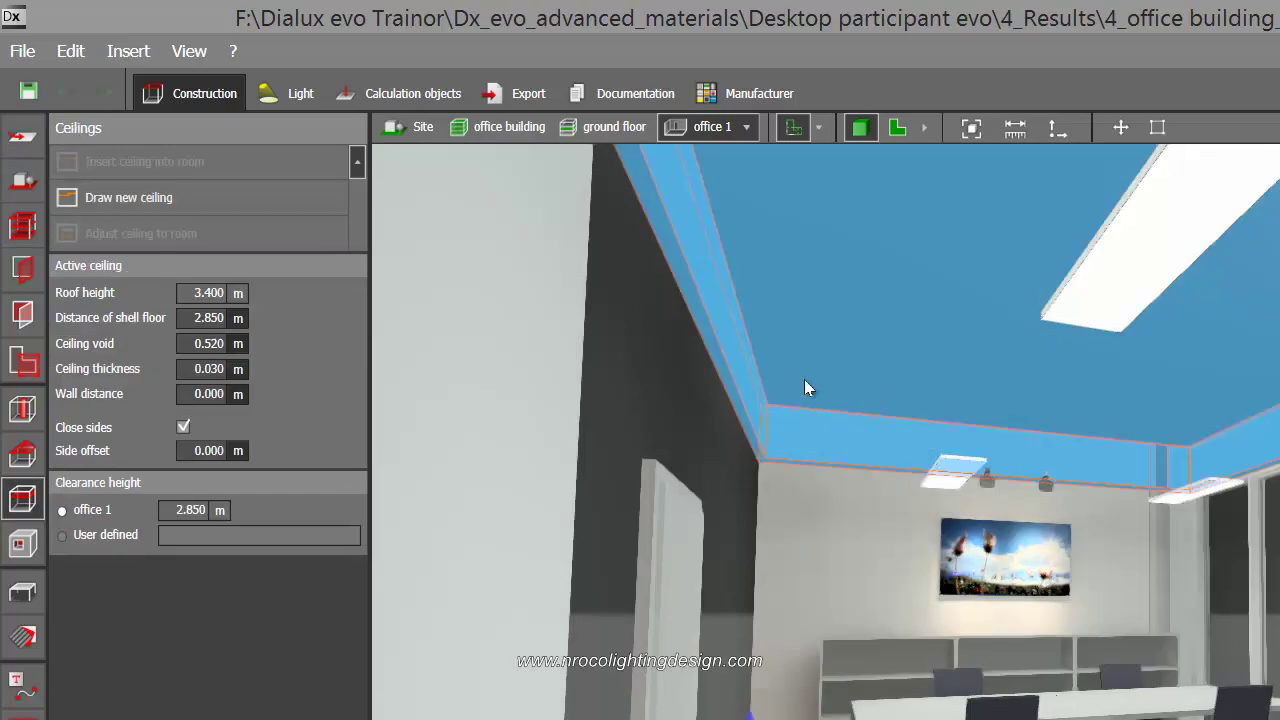
right_drag(806, 383, 475, 540)
click(208, 450)
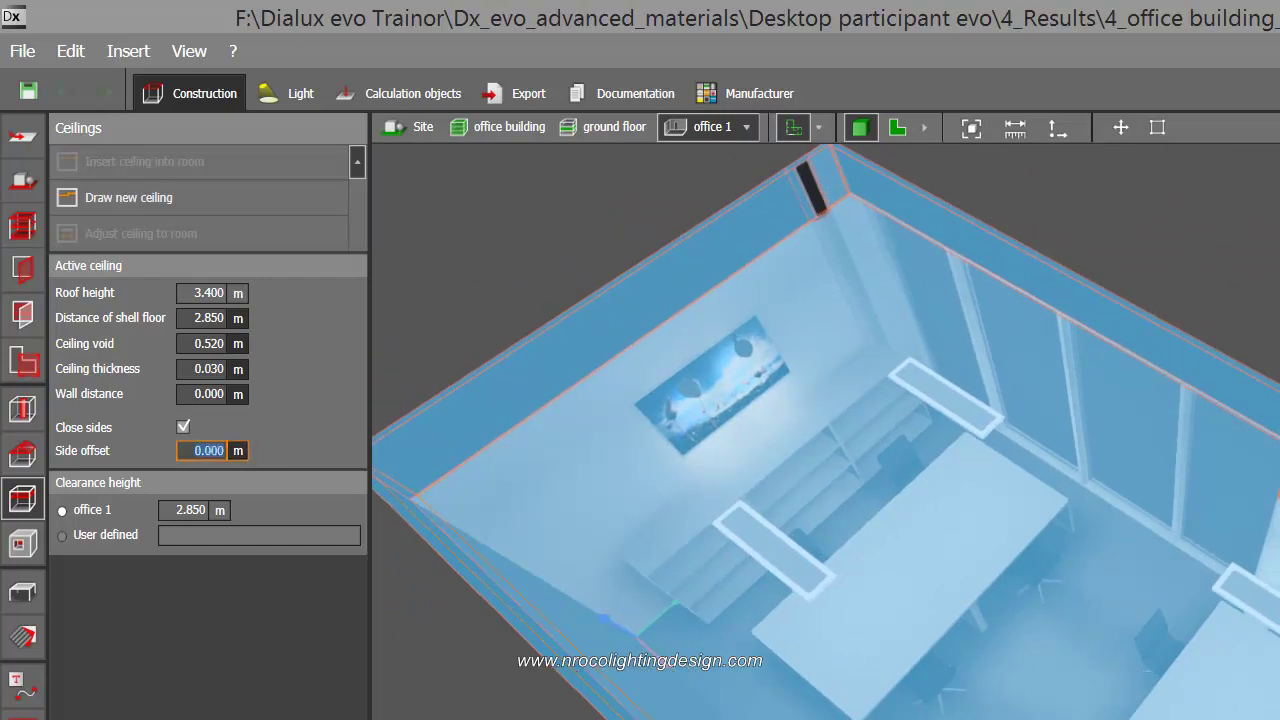
key(BackSpace)
text(.1)
key(Return)
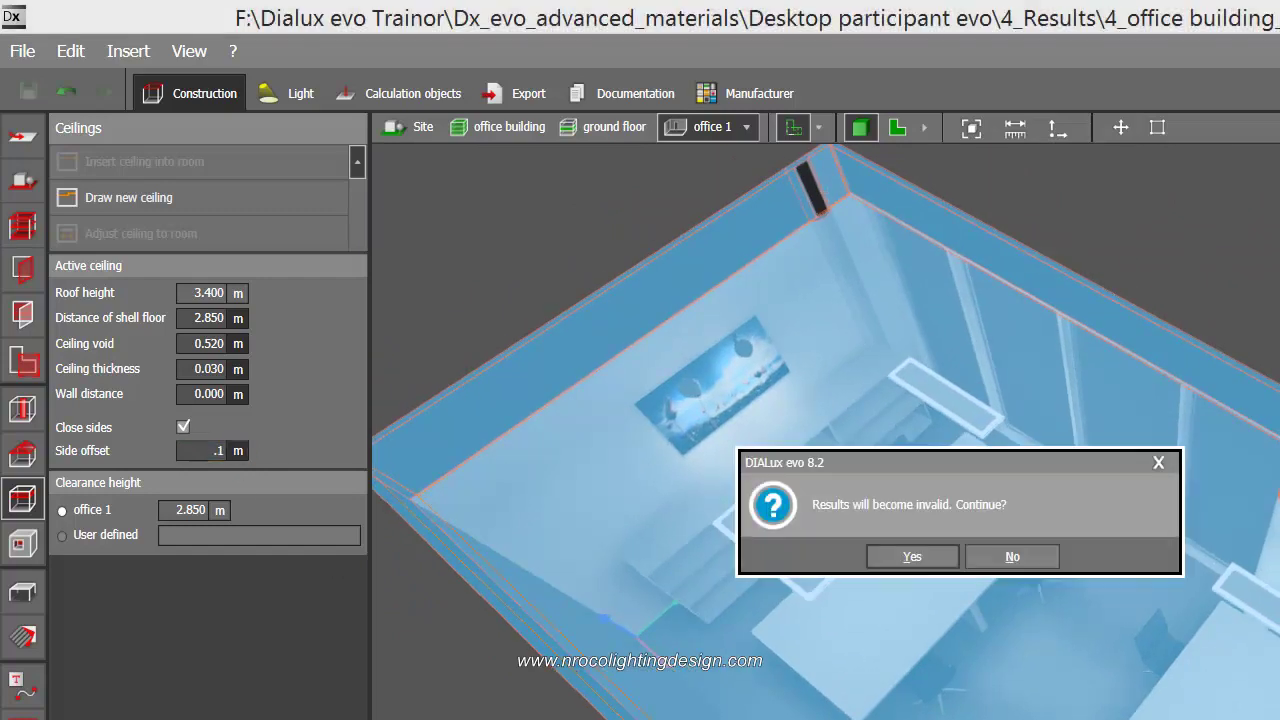
click(885, 558)
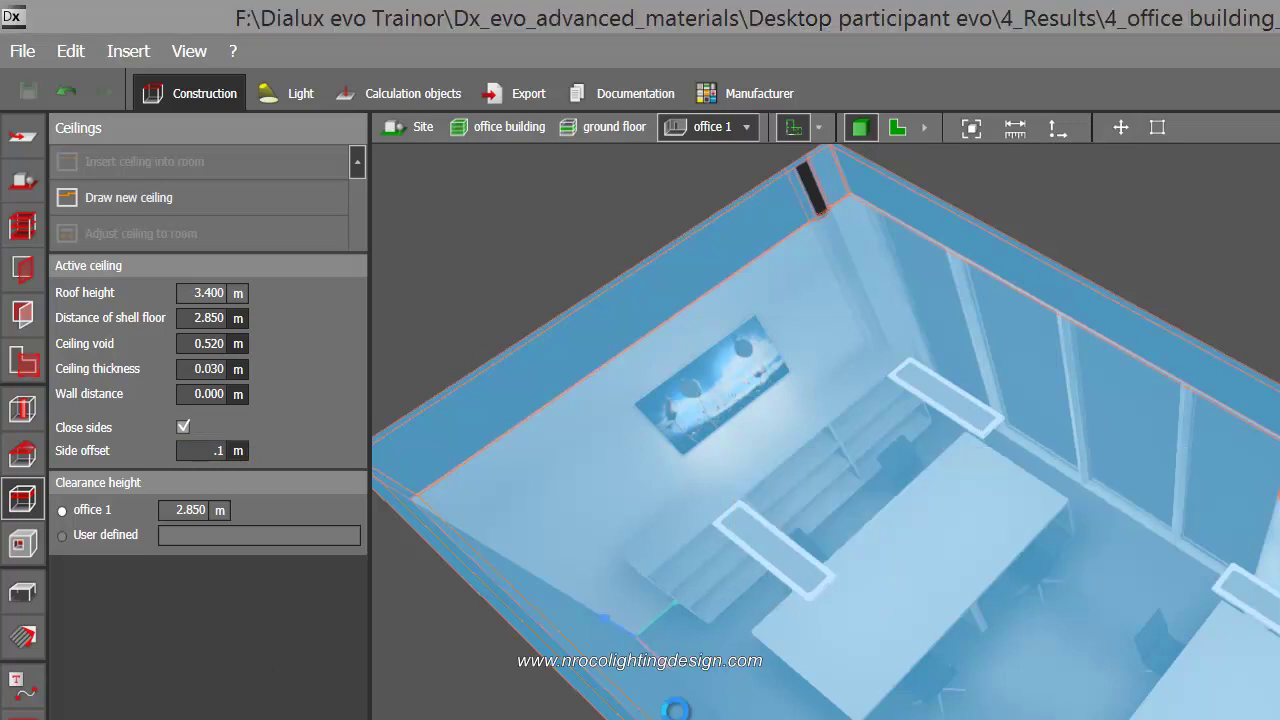
click(202, 450)
key(Return)
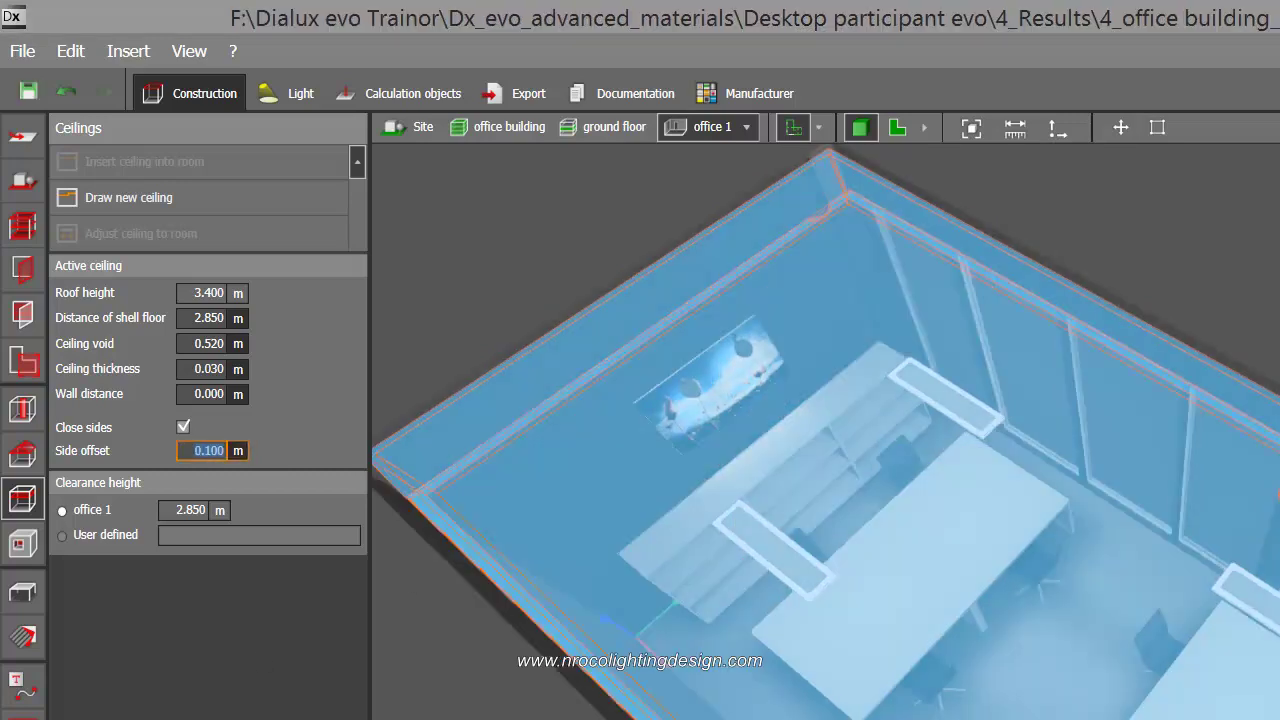
Set the suspended ceiling's wall distance to 0.1 m and inspect the perimeter gap in 3D.
right_drag(550, 705, 685, 587)
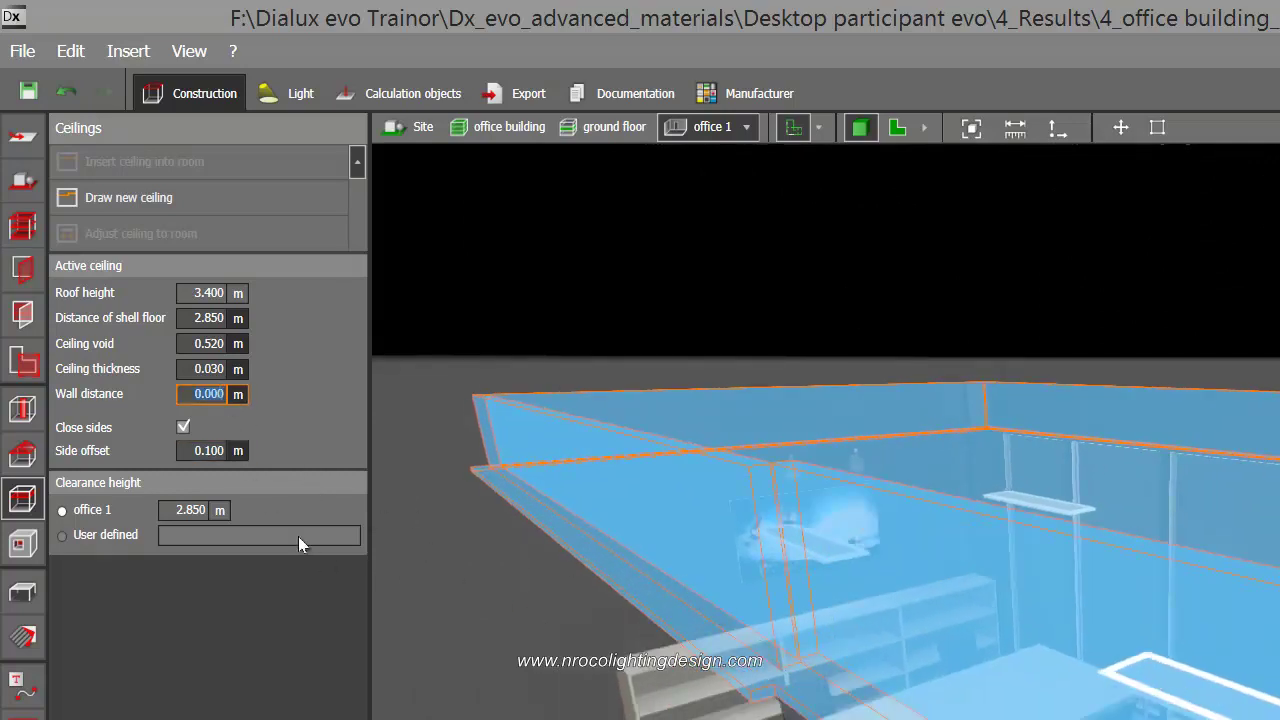
text(.1)
key(Return)
right_drag(495, 272, 460, 215)
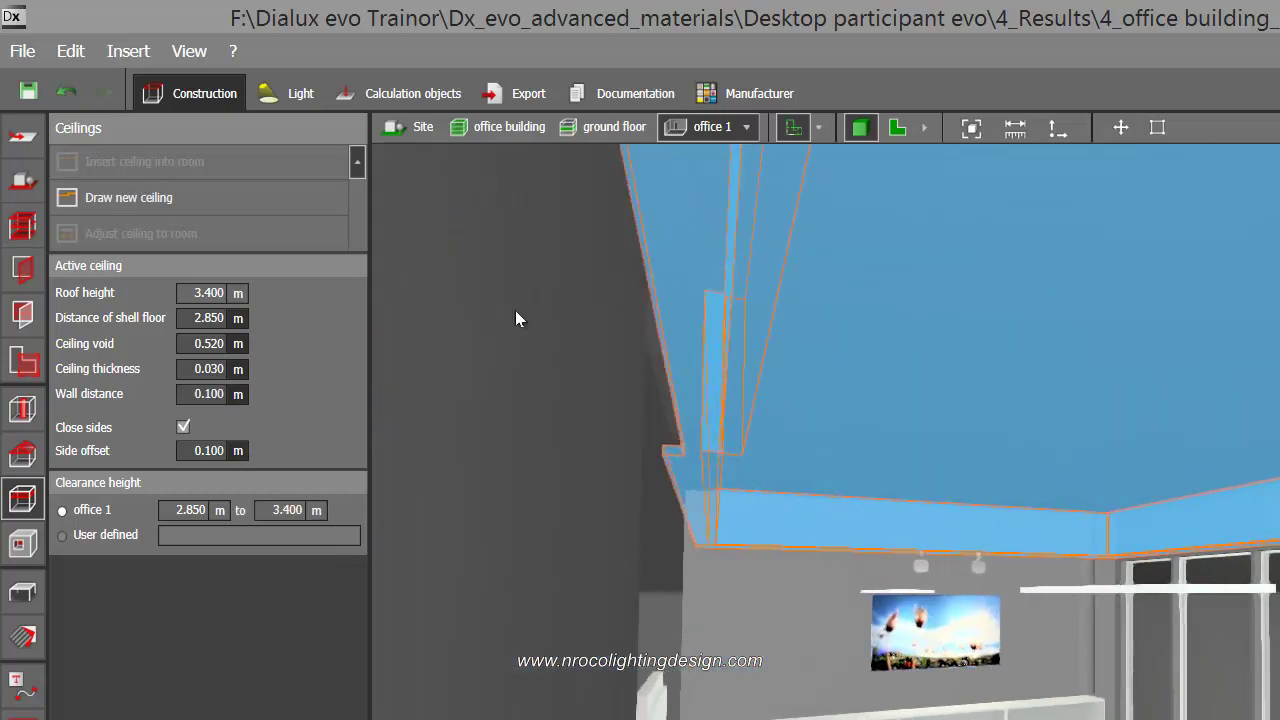
drag(601, 414, 685, 527)
drag(620, 375, 635, 600)
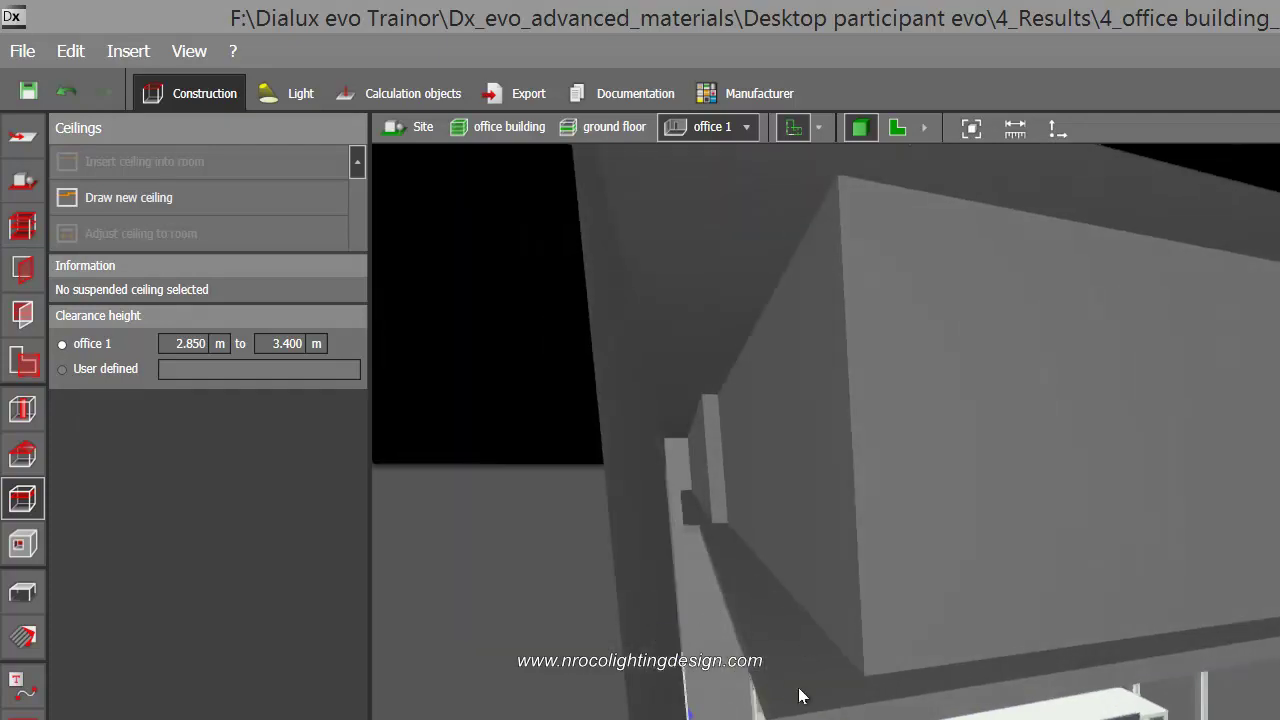
drag(790, 717, 808, 325)
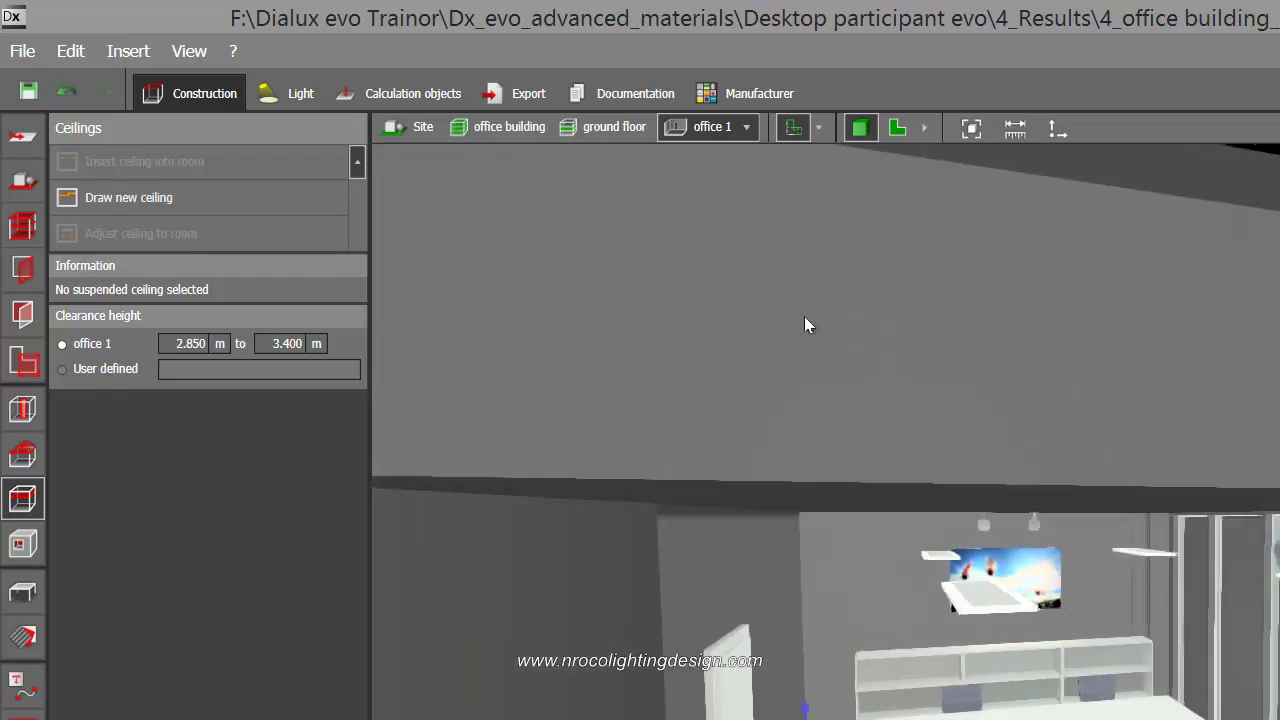
Draw a line arrangement of the LLE Flex luminaire in plan view, starting at the ceiling recess corner and following the window wall.
click(897, 128)
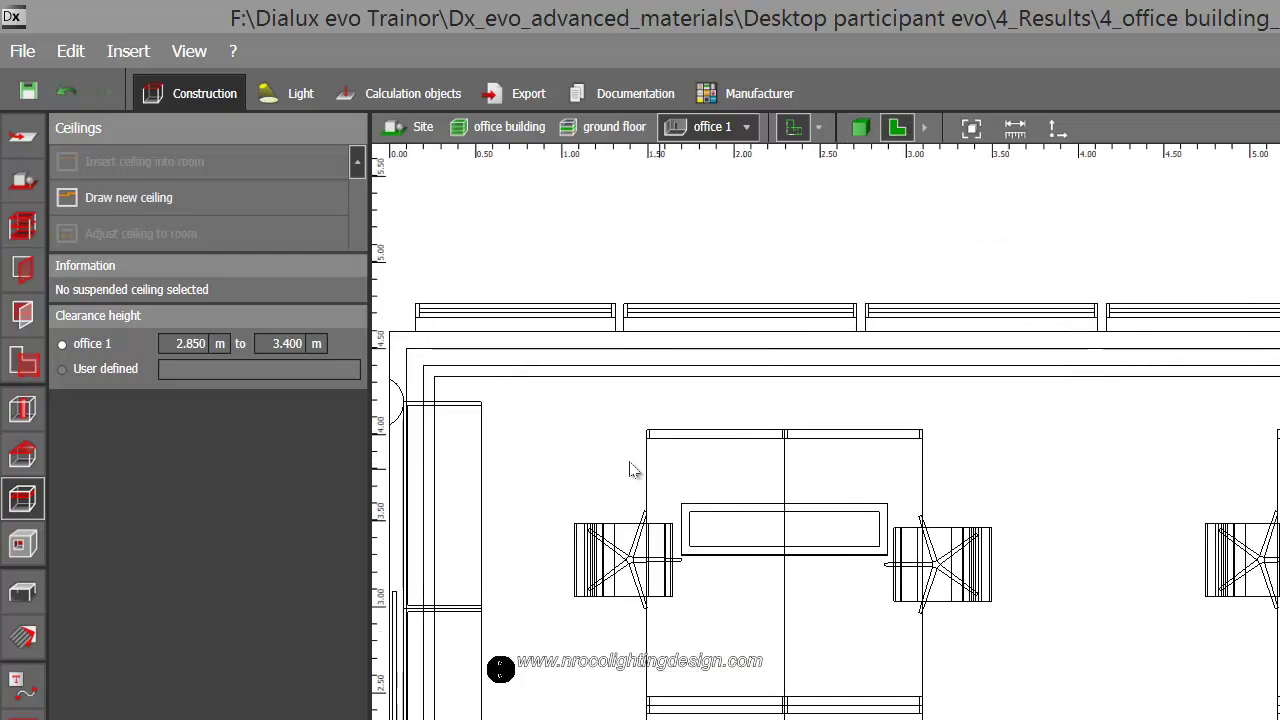
drag(622, 466, 690, 493)
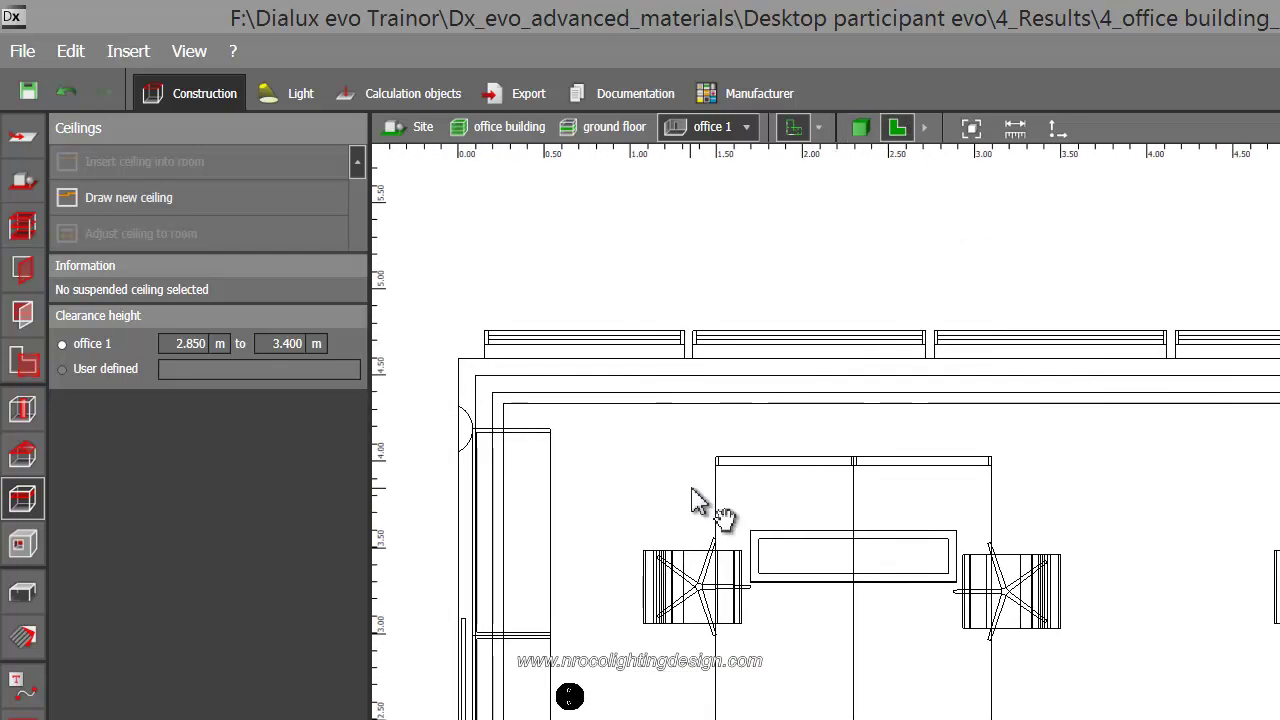
click(282, 95)
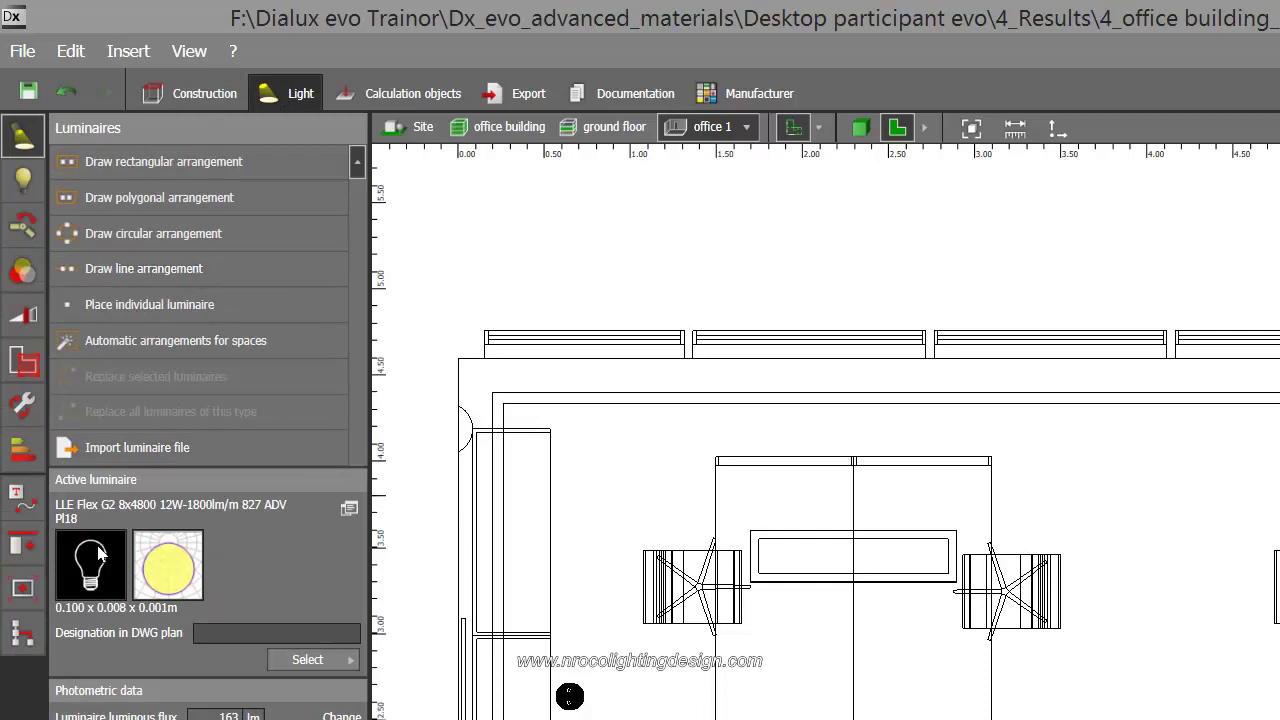
click(103, 270)
middle_drag(729, 398, 786, 364)
scroll(566, 266, up, 5)
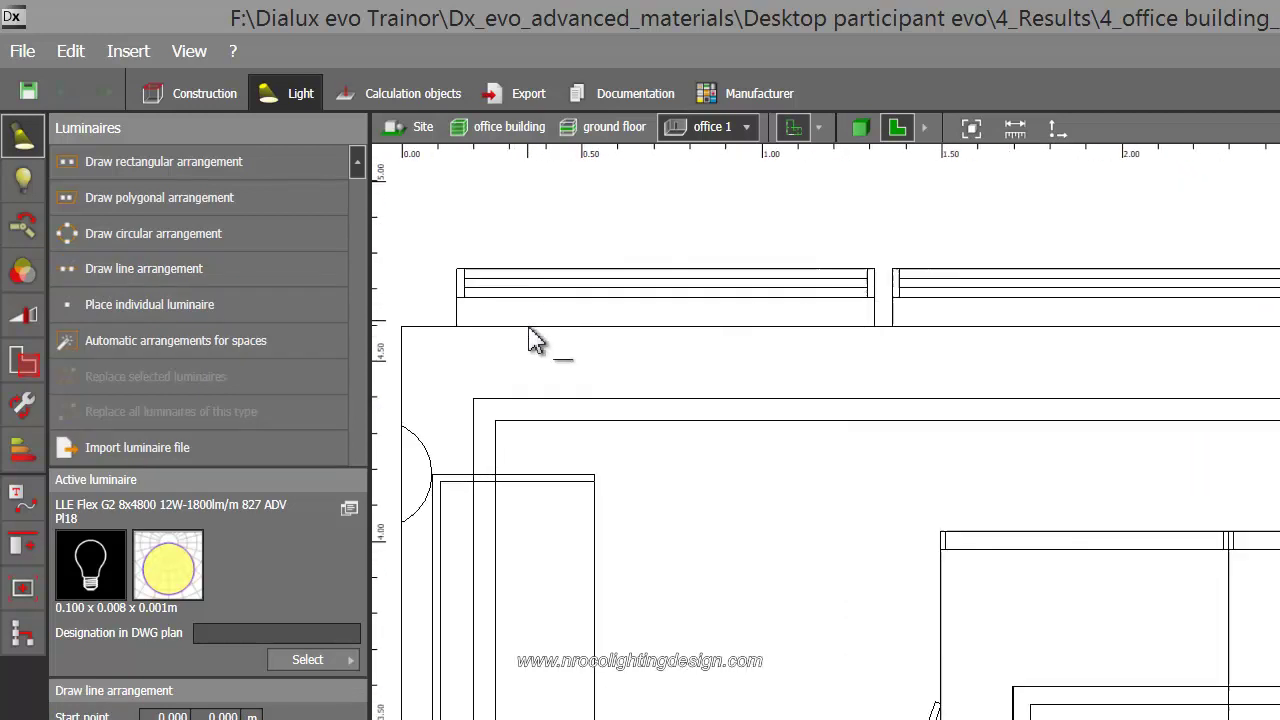
click(500, 447)
scroll(503, 449, down, 4)
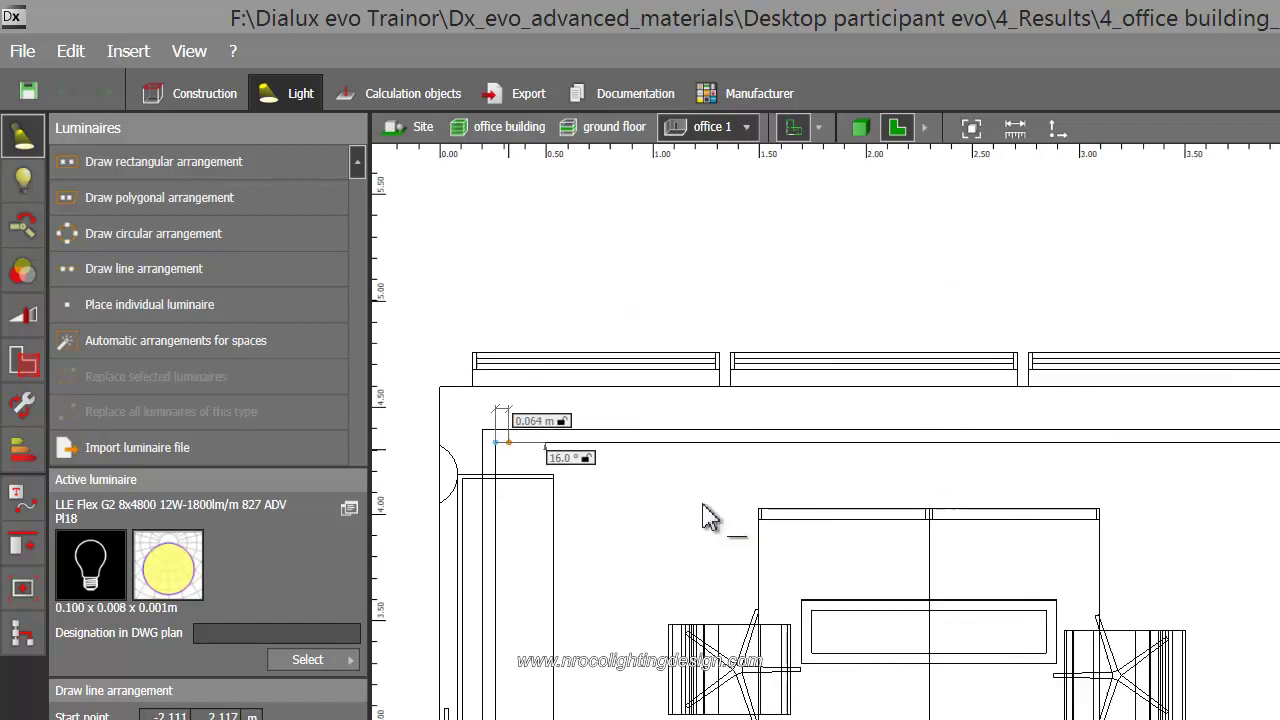
middle_drag(1157, 603, 674, 590)
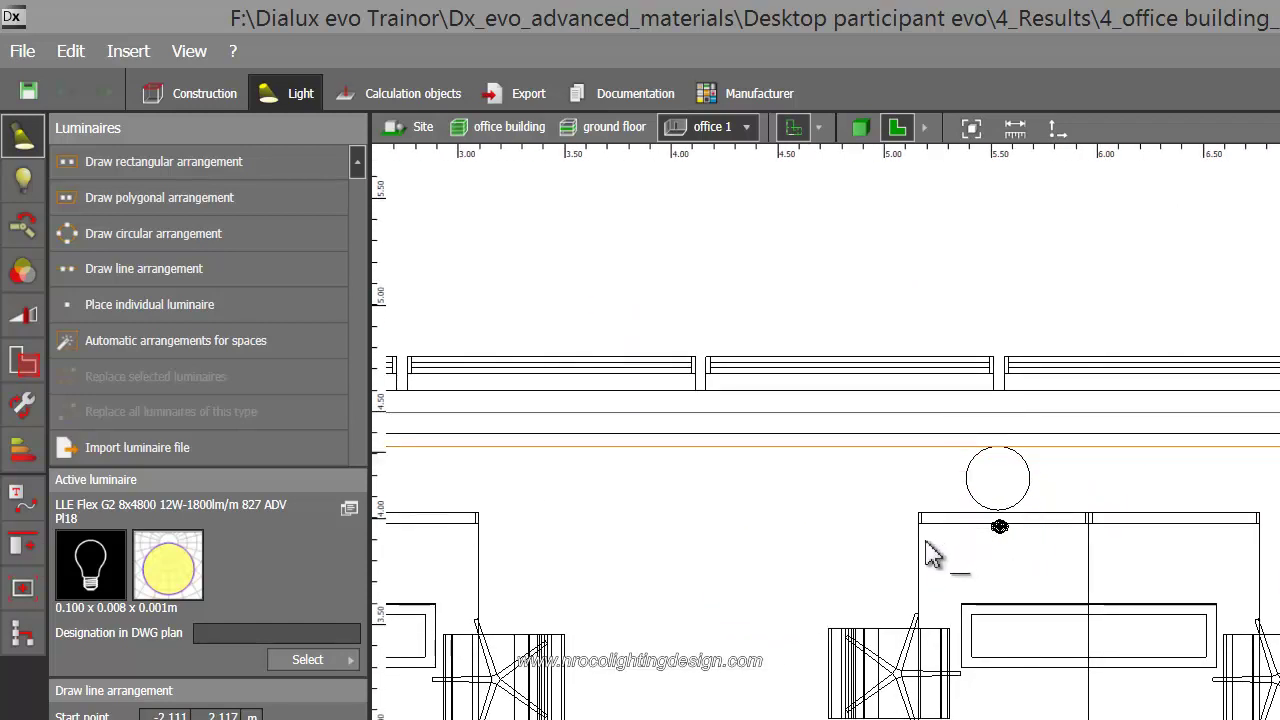
middle_drag(815, 583, 915, 556)
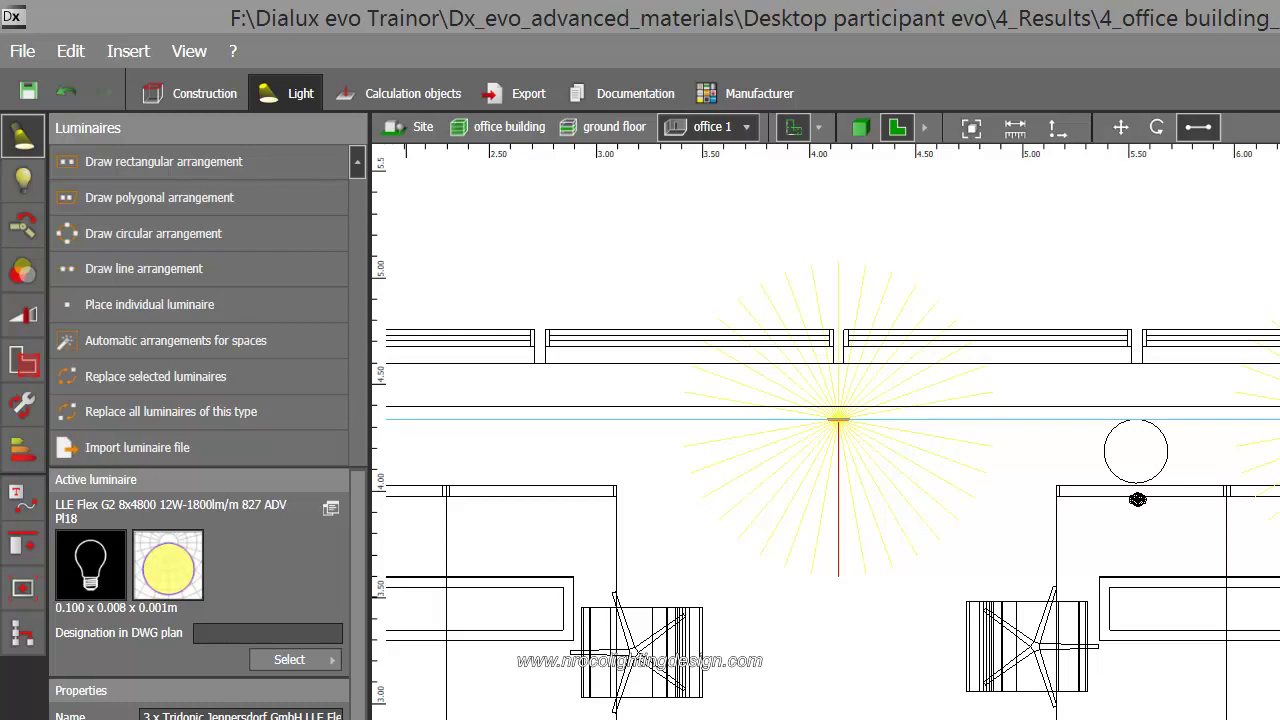
Increase the number of luminaires in the line arrangement to 50 and check their spacing.
click(1137, 499)
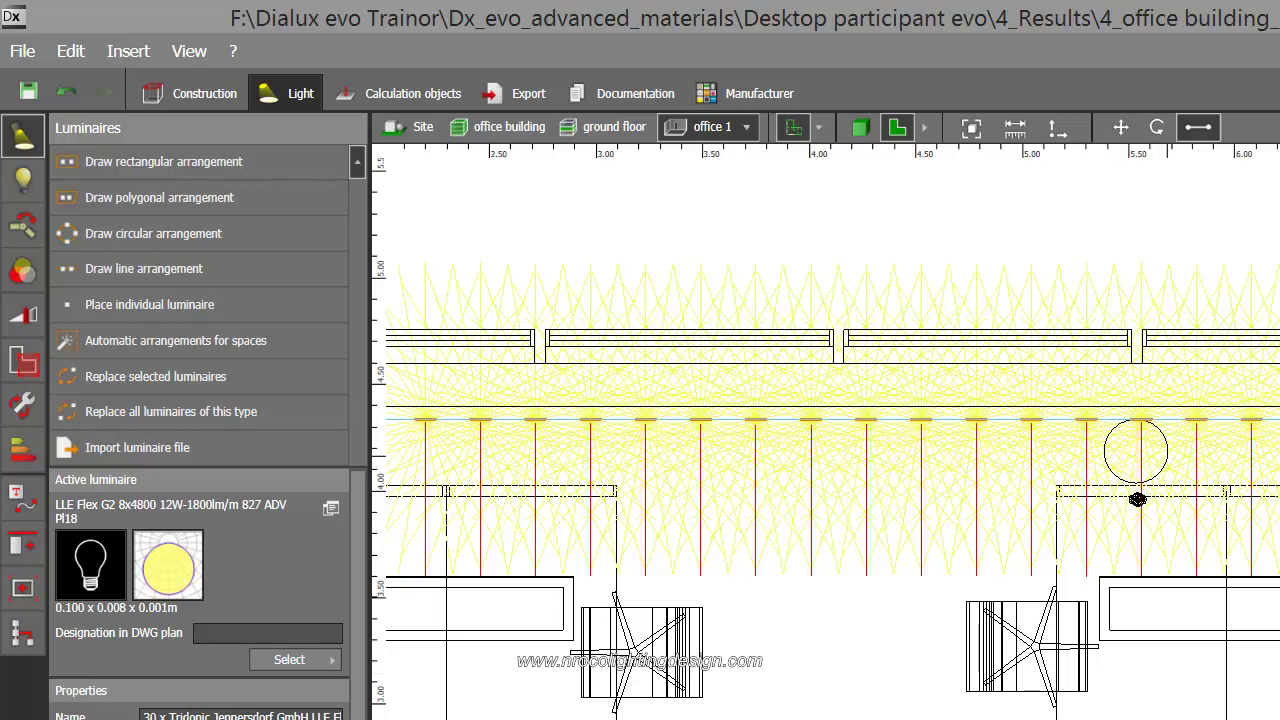
scroll(1137, 499, up, 4)
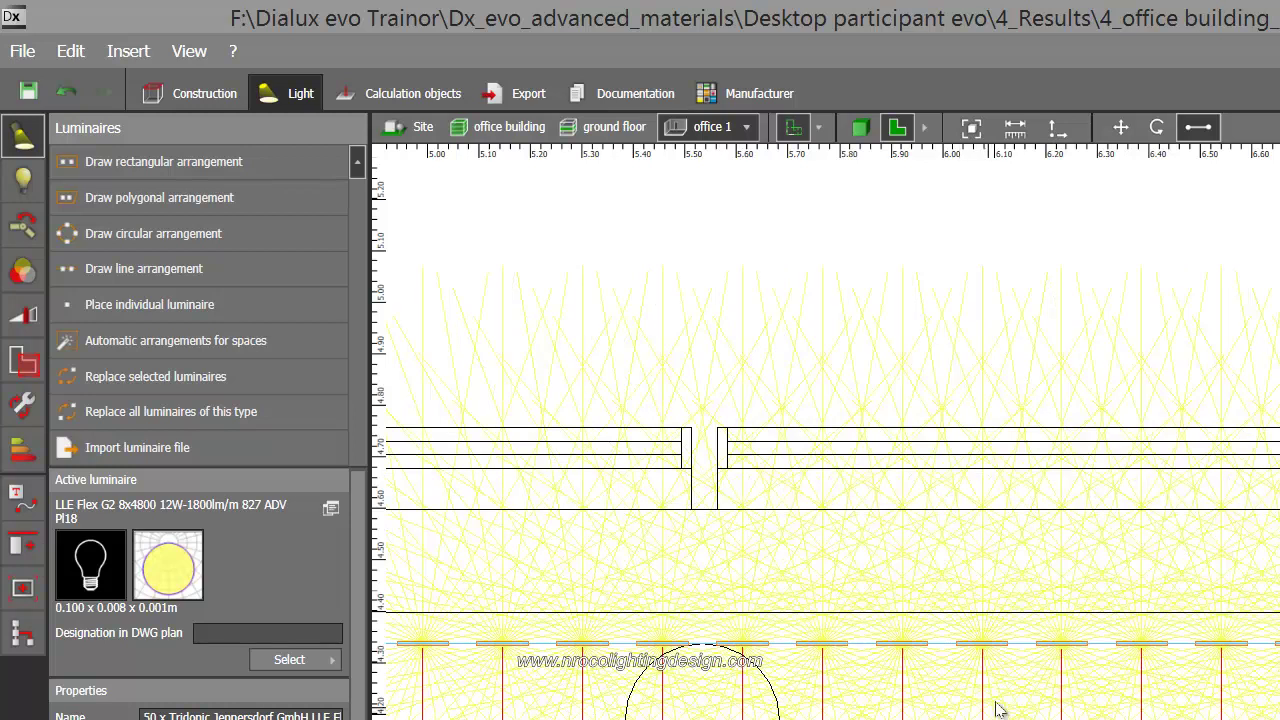
scroll(1090, 673, down, 2)
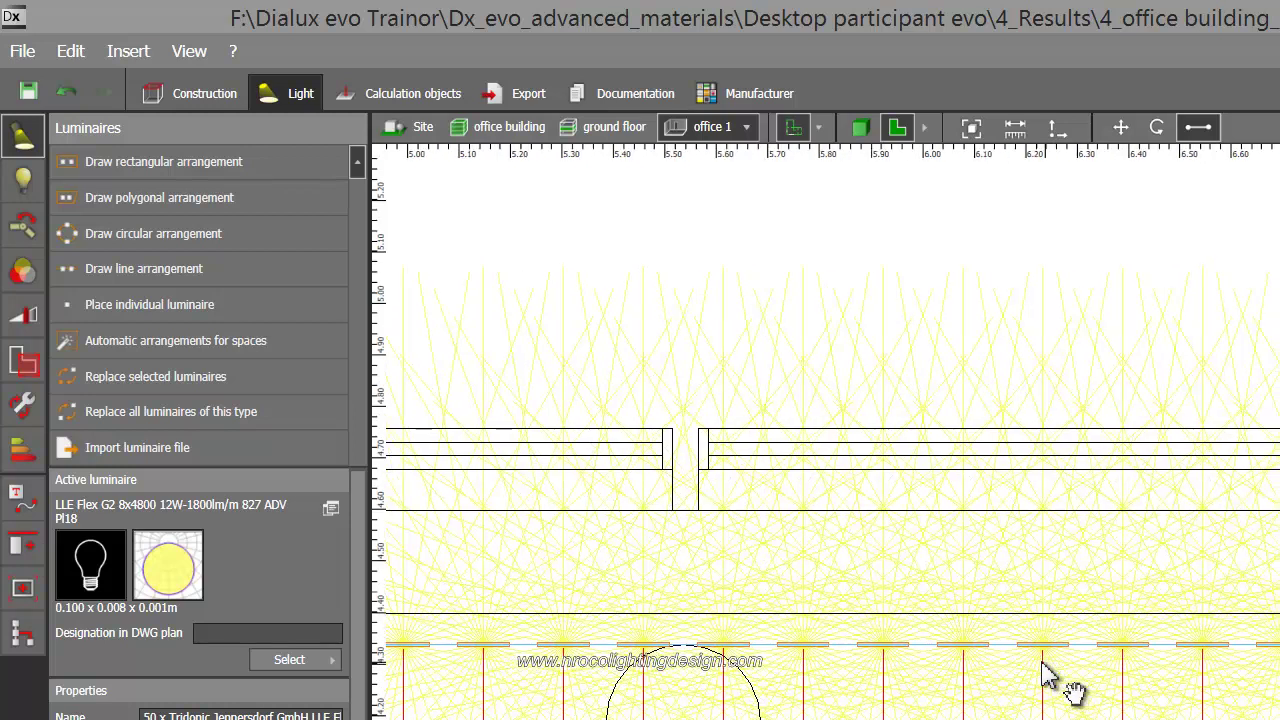
Using the side view from the right, rotate the LED luminaire line to shine upward and move it onto the suspended ceiling's ledge.
click(928, 127)
click(970, 127)
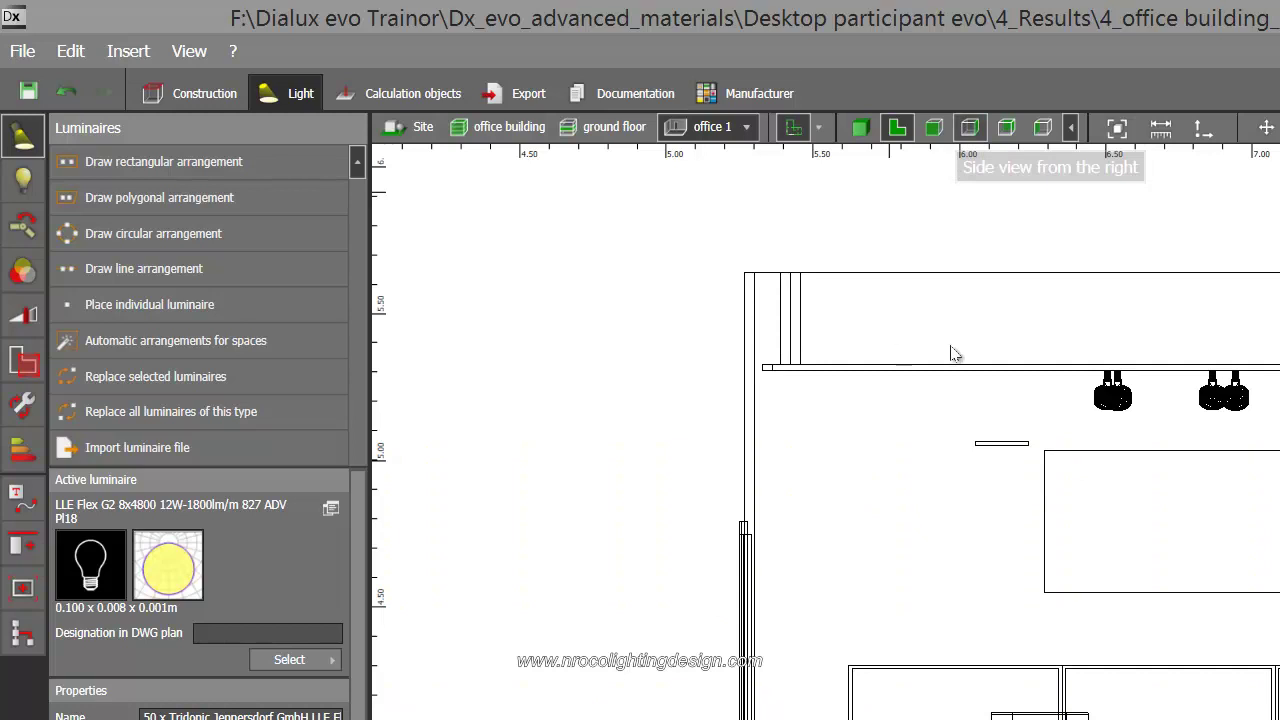
scroll(1273, 455, up, 5)
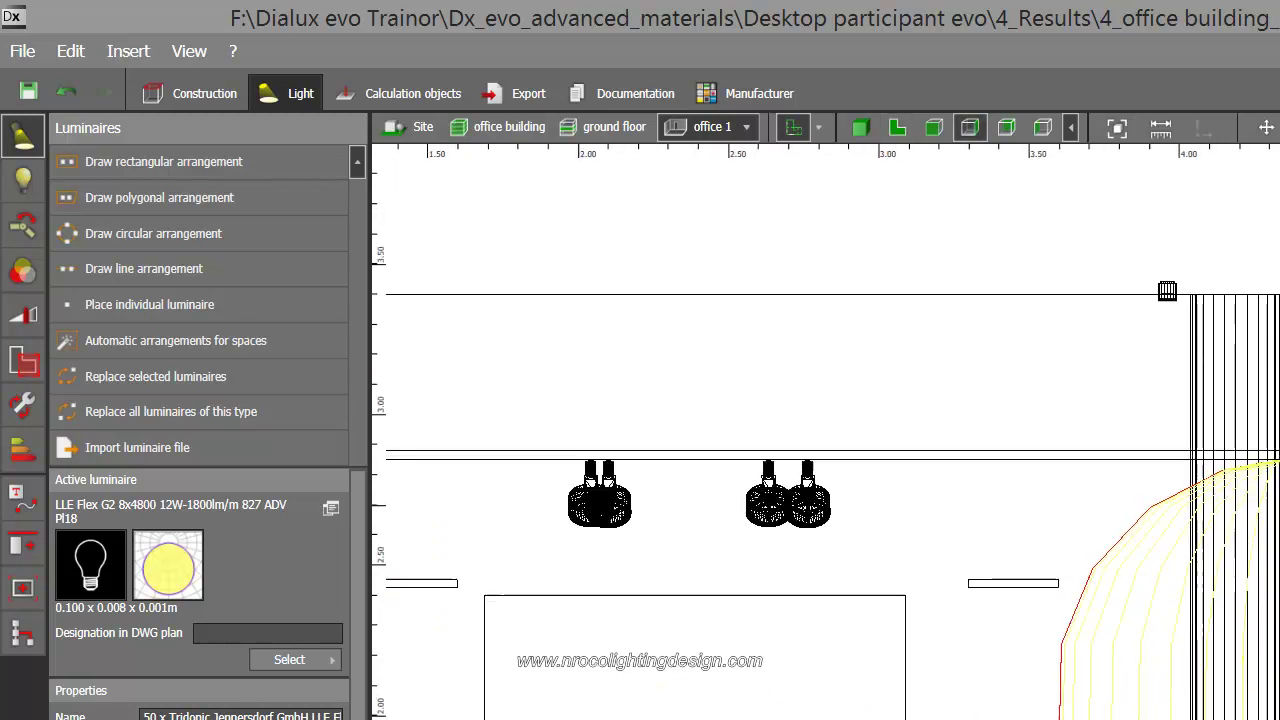
scroll(1273, 455, up, 6)
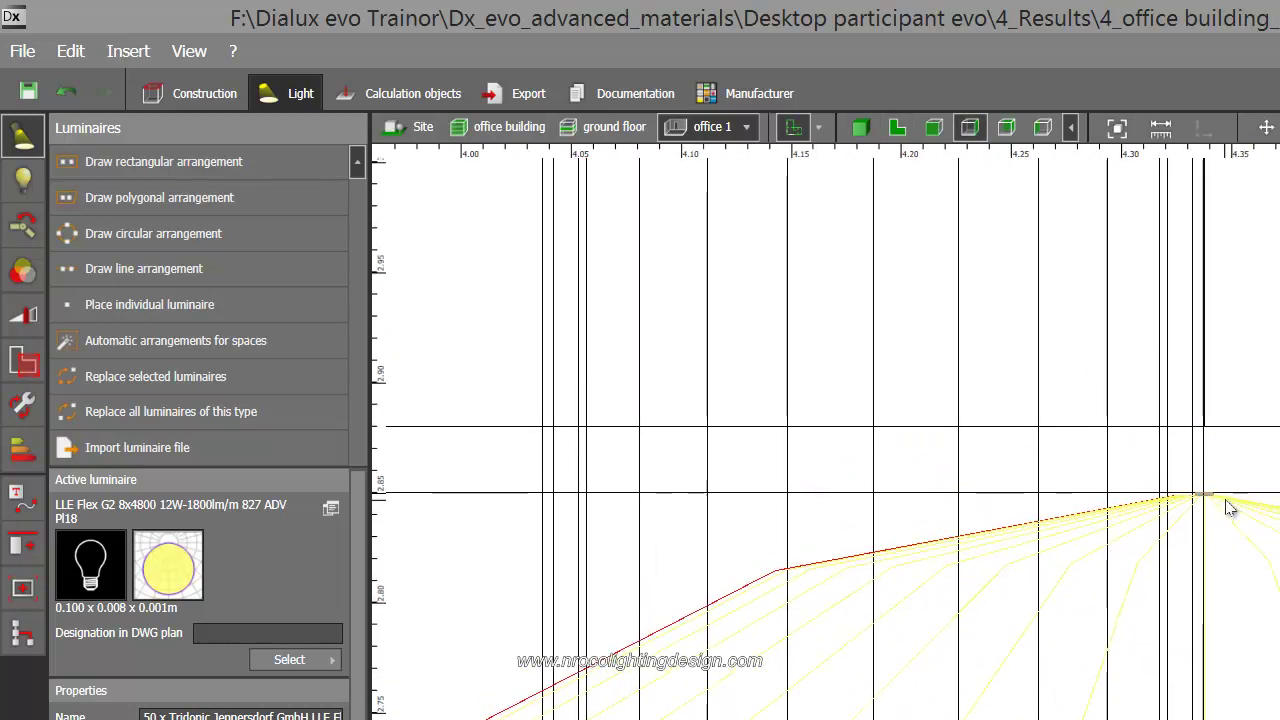
right_click(1209, 494)
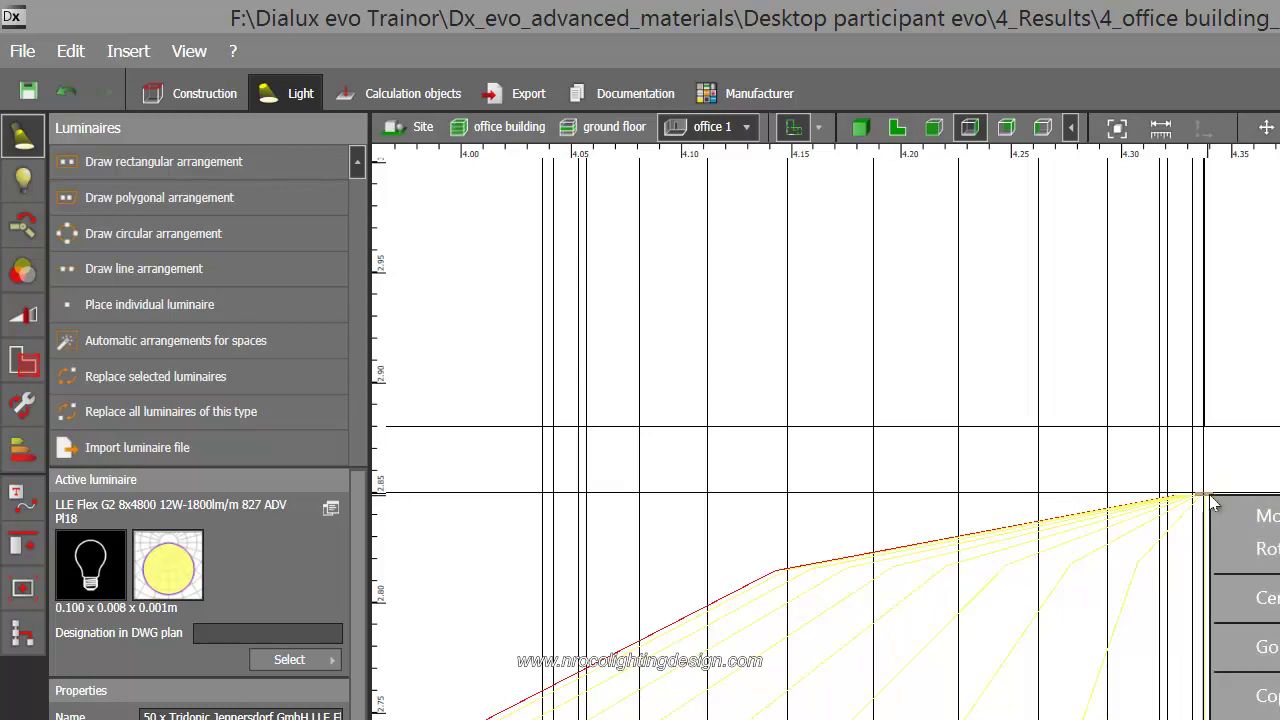
click(1262, 549)
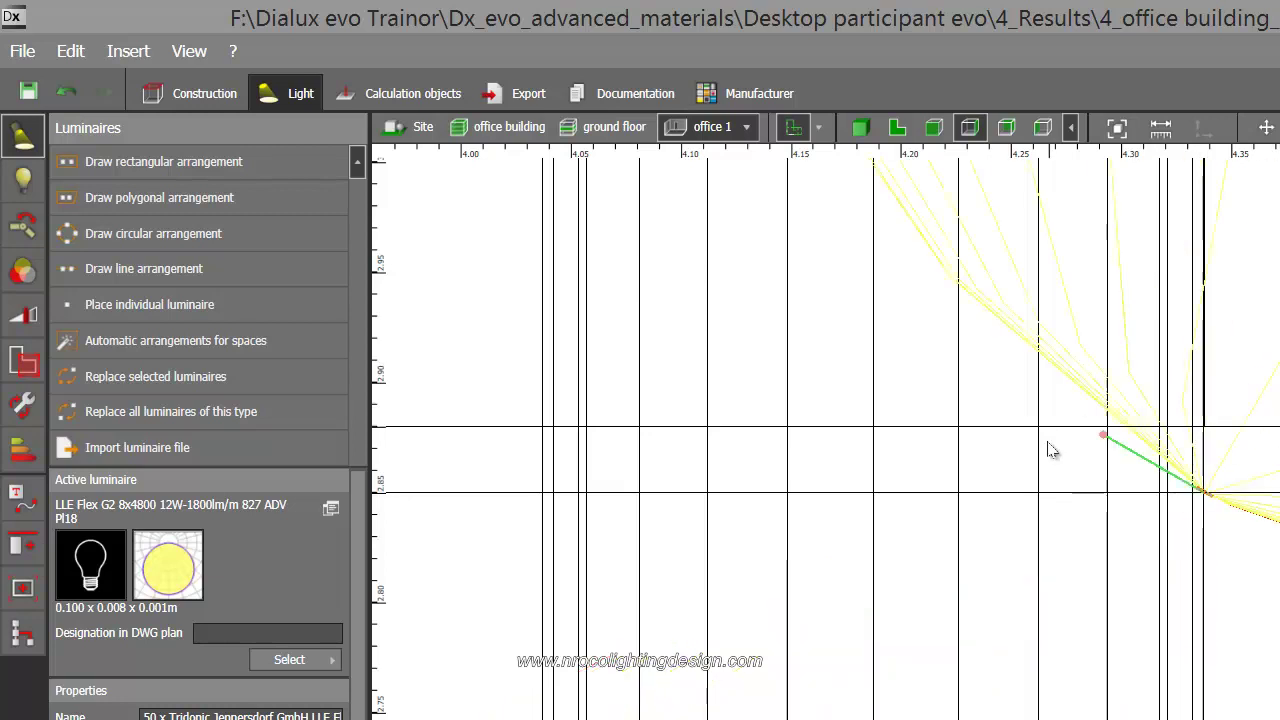
click(1171, 503)
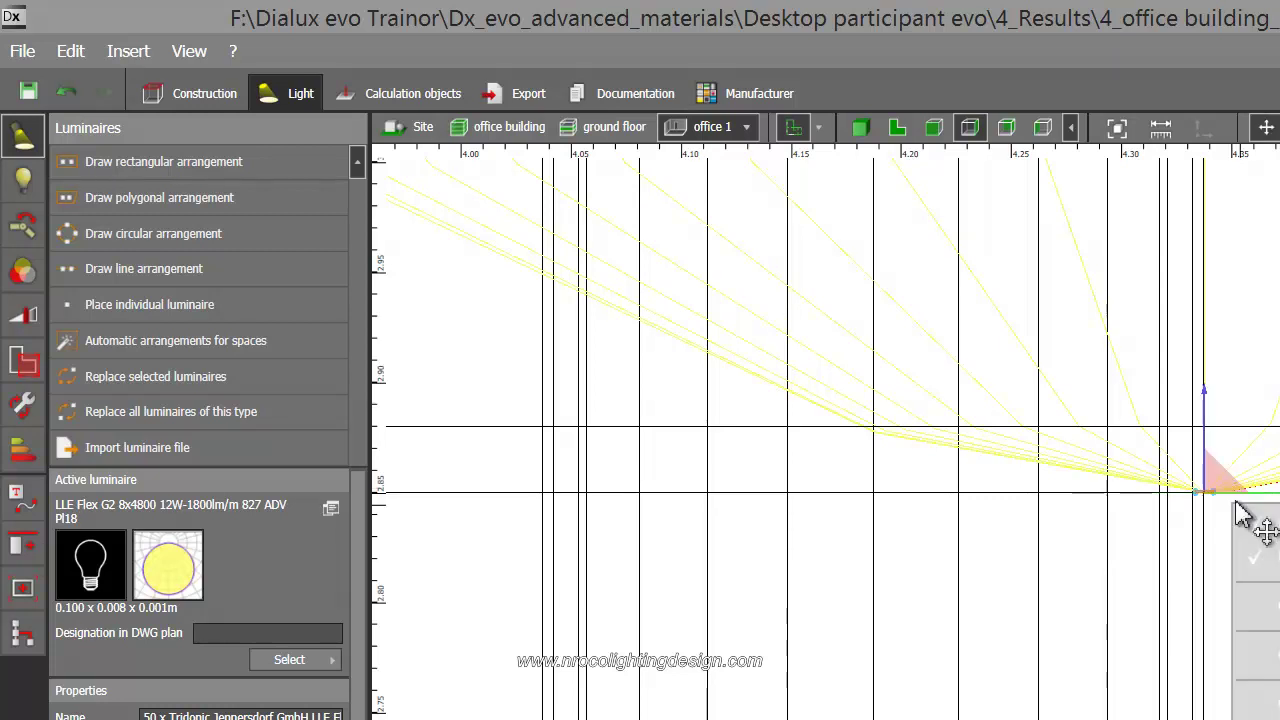
click(1252, 501)
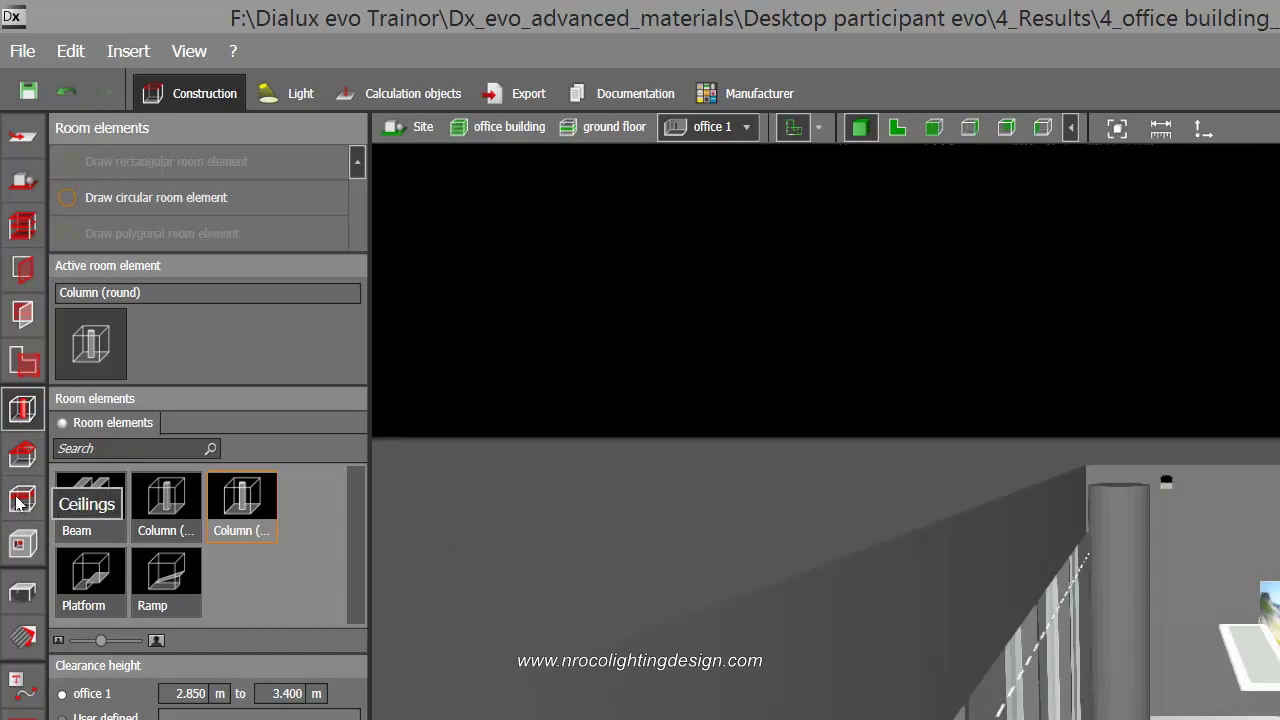
Inspect the LED luminaires' position in the ceiling cove along the window wall in the 3D view.
click(20, 503)
drag(591, 561, 627, 540)
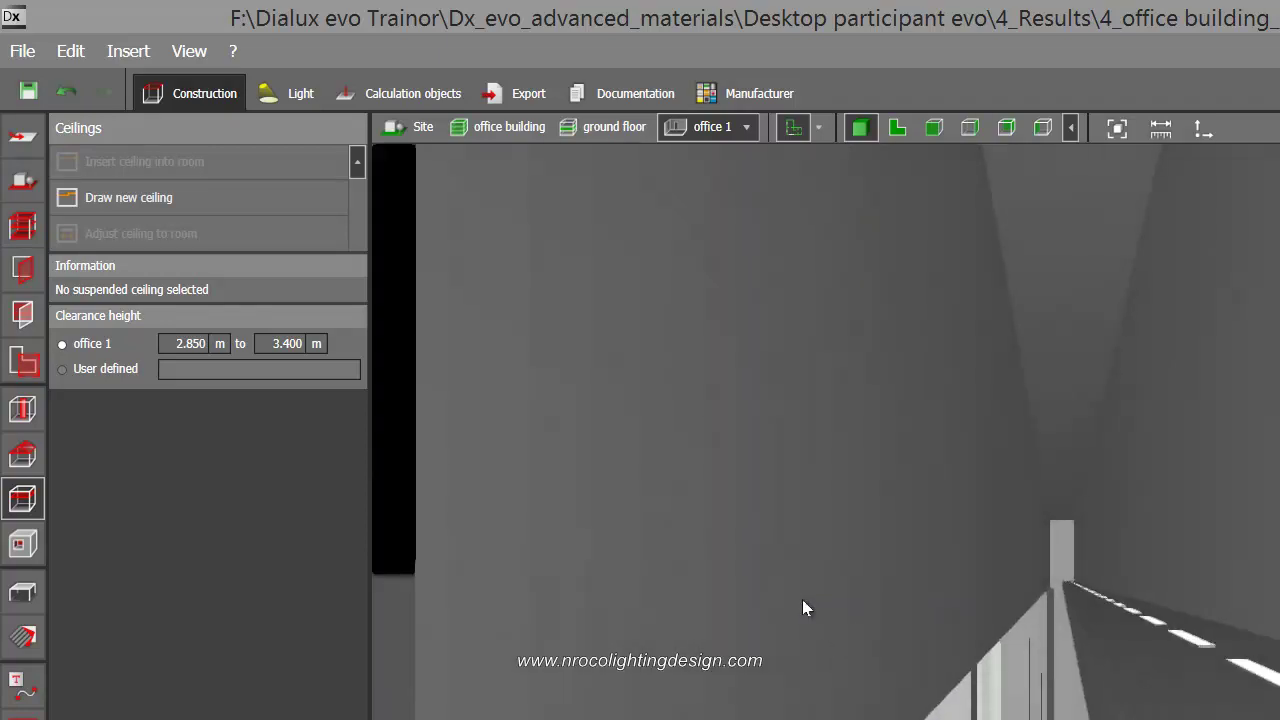
click(1235, 200)
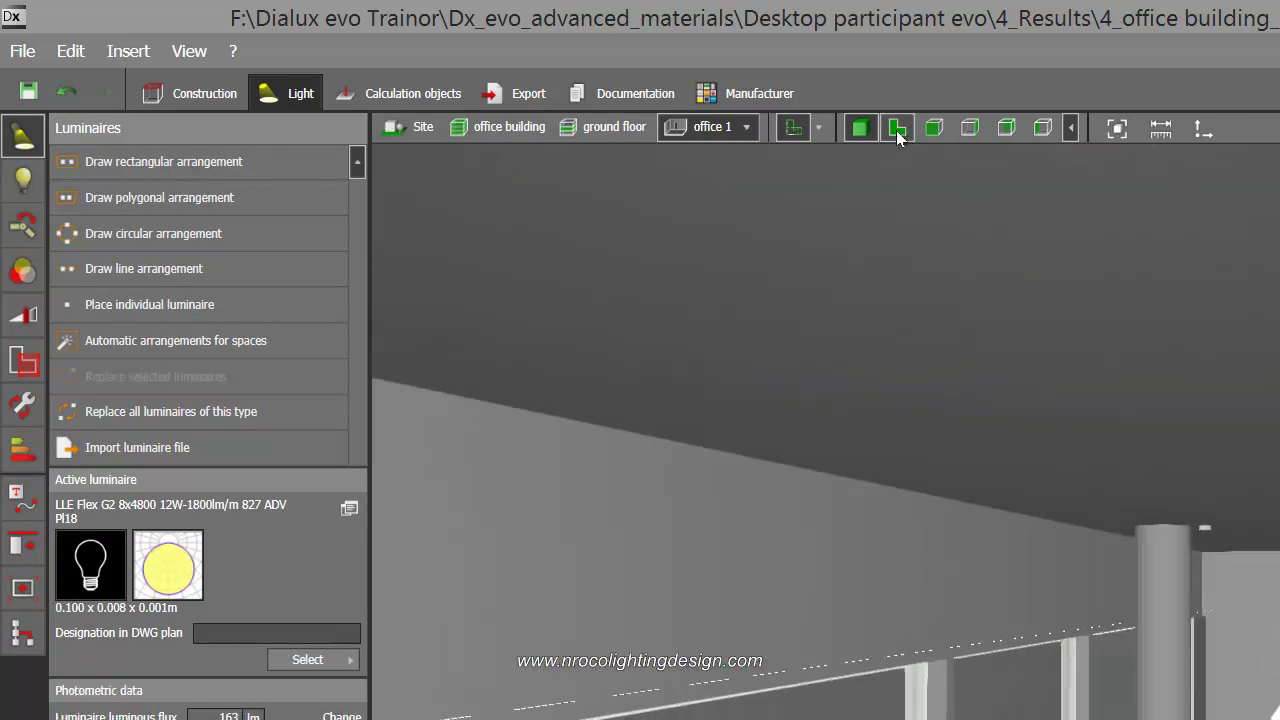
In plan view, copy the LED luminaire line from the window wall to the ceiling cove along the opposite wall.
click(897, 130)
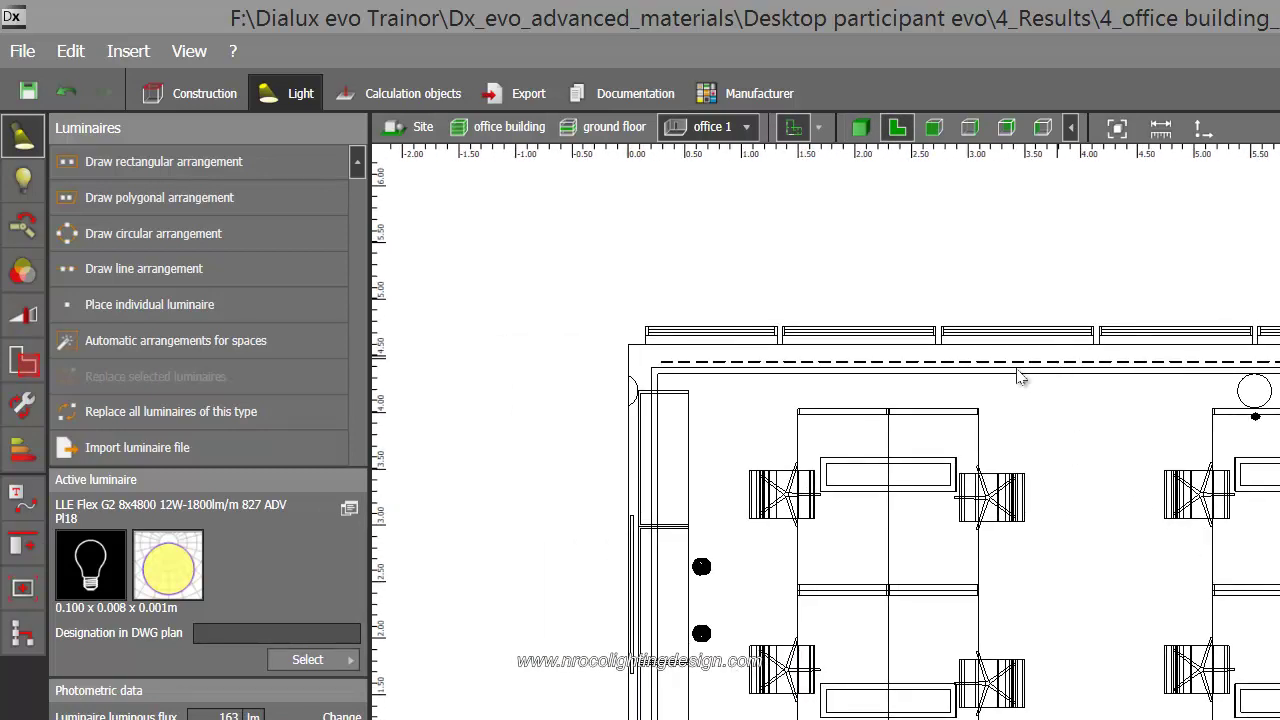
click(1017, 375)
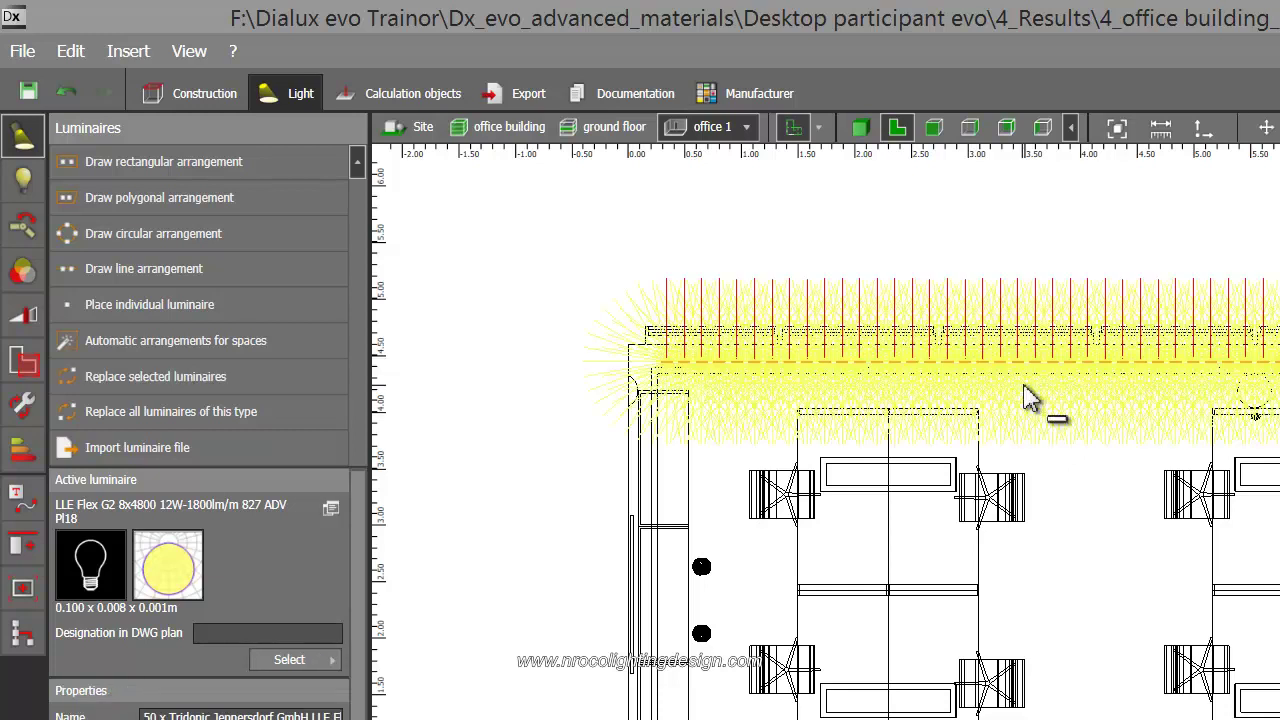
click(1038, 405)
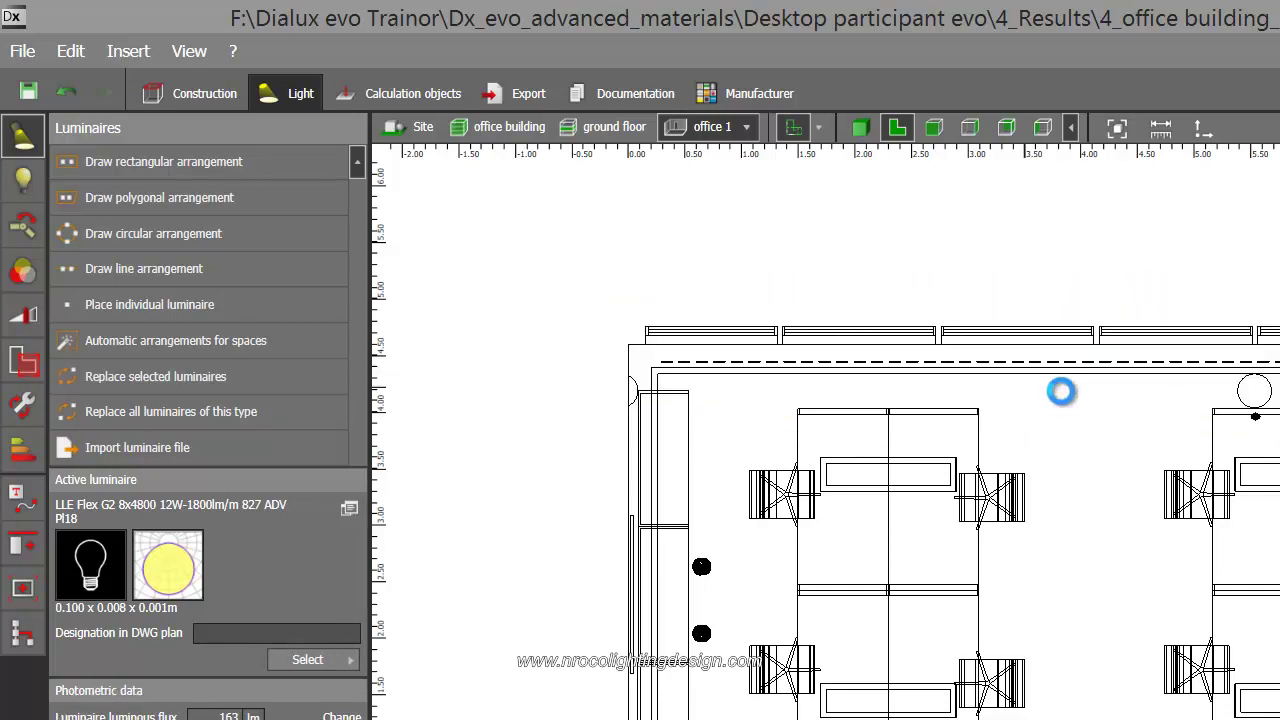
click(1067, 277)
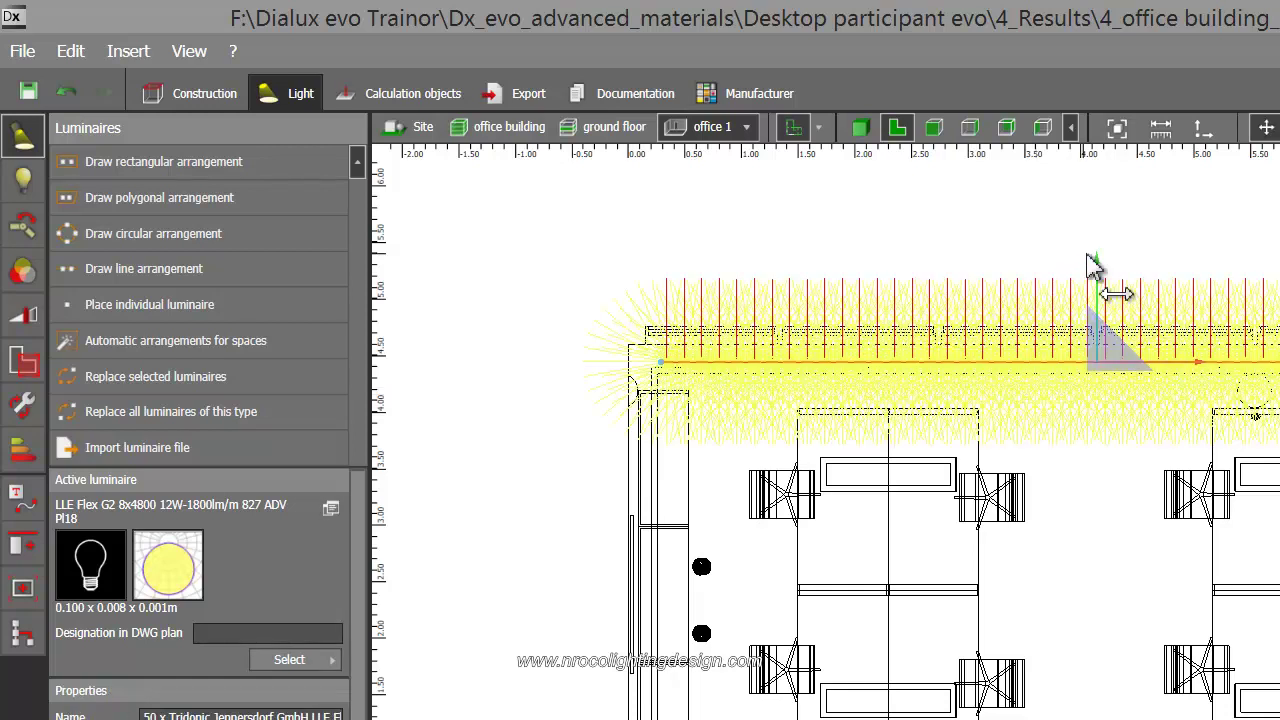
drag(1100, 291, 1140, 513)
key(Delete)
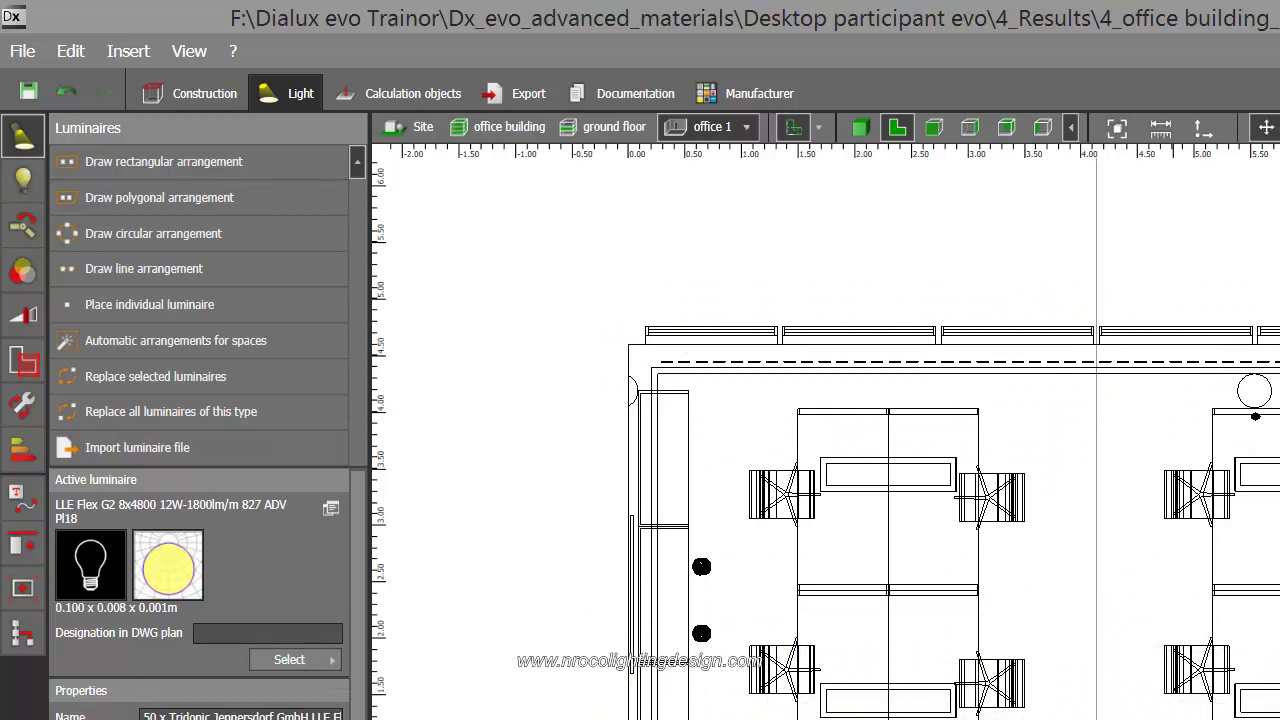
key(ctrl+z)
scroll(1120, 622, up, 4)
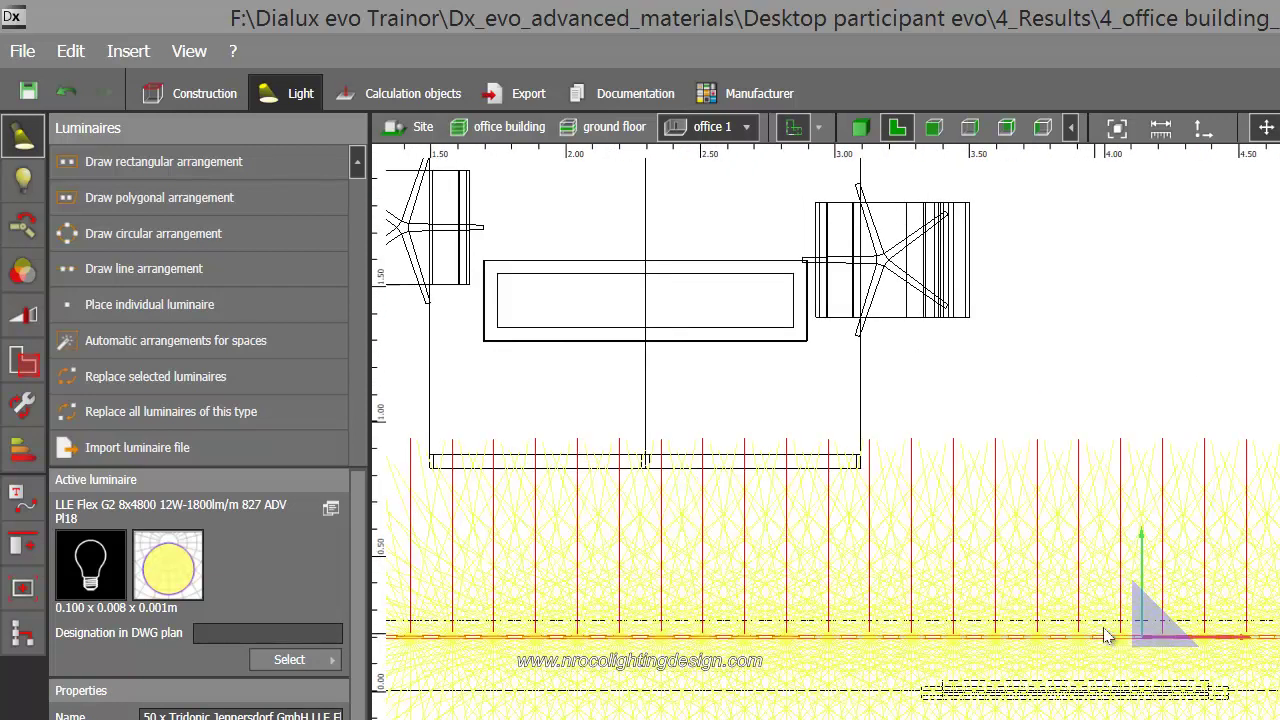
drag(1141, 549, 1153, 568)
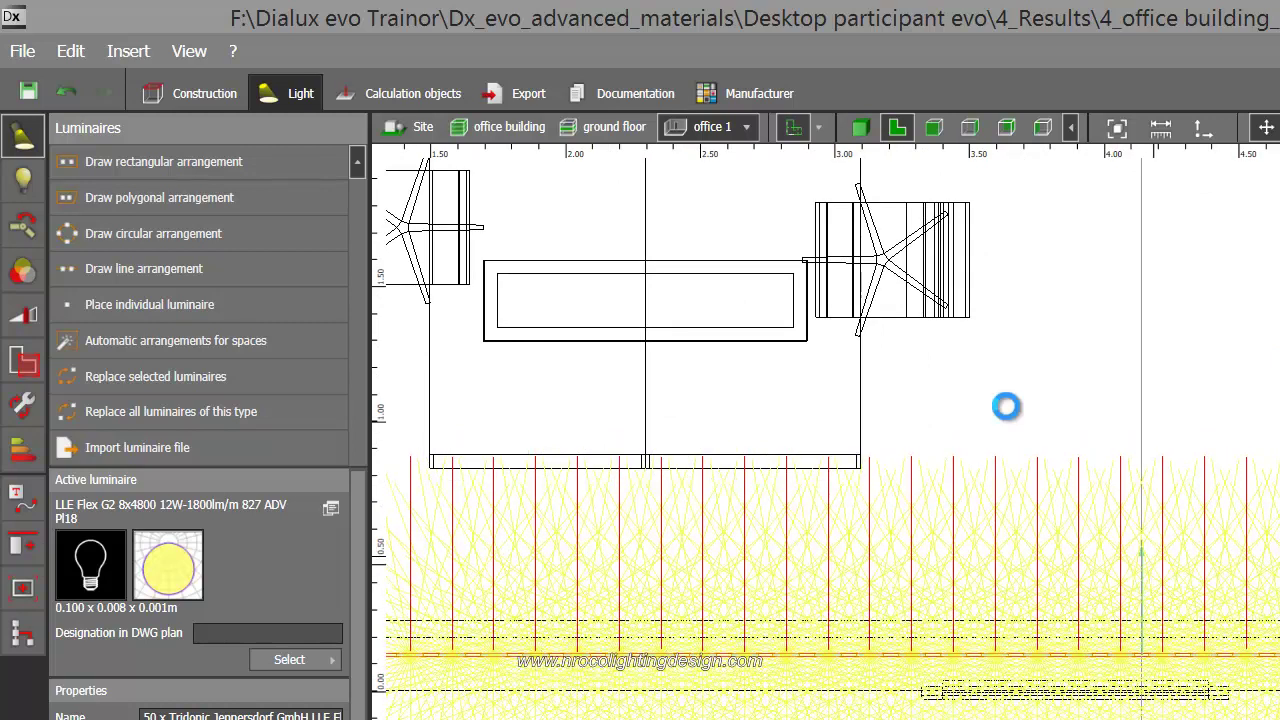
Using the side view from the left, shift the copied LED luminaire line about 0.05 m horizontally along the suspended ceiling's upper surface.
click(936, 129)
click(969, 129)
click(1006, 127)
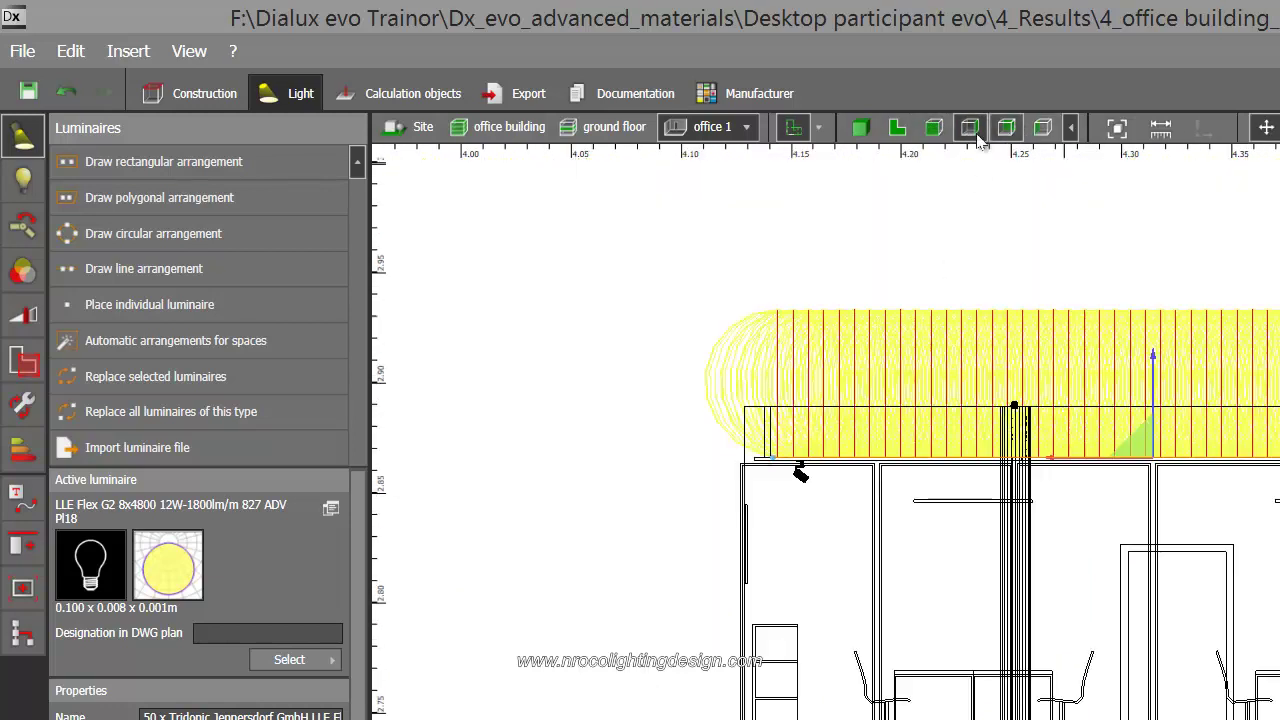
click(1042, 128)
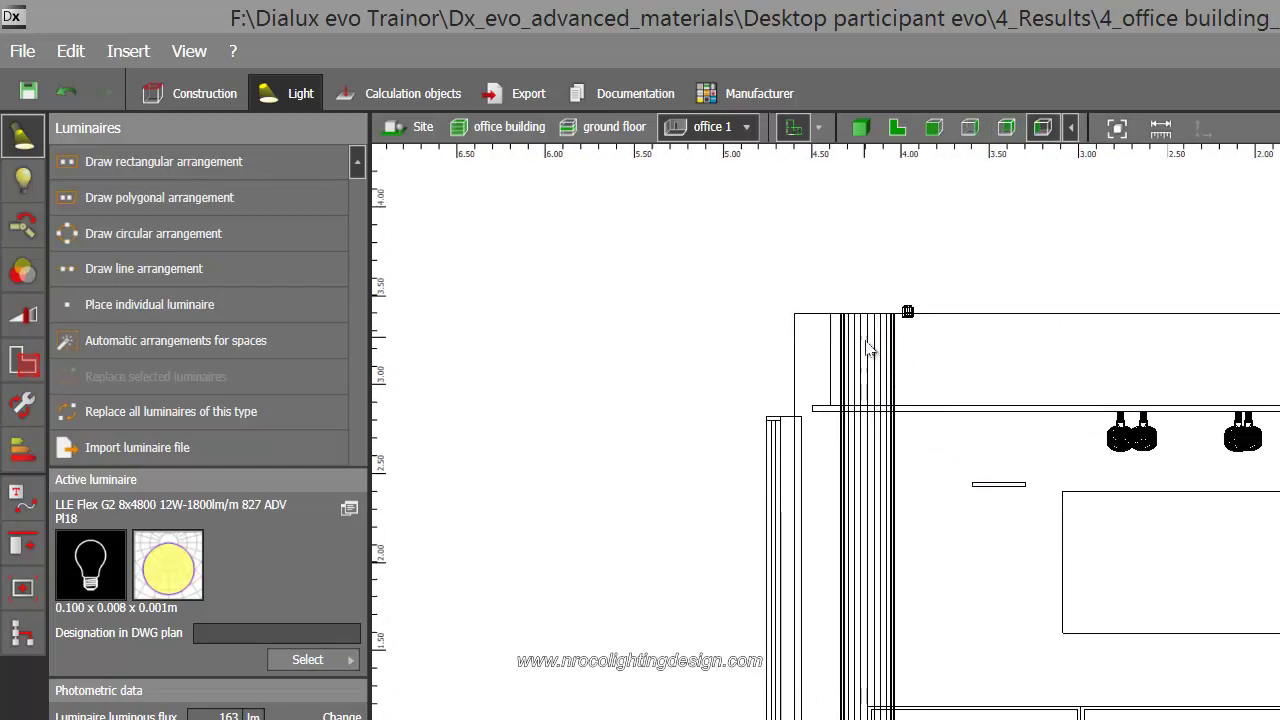
scroll(848, 390, up, 6)
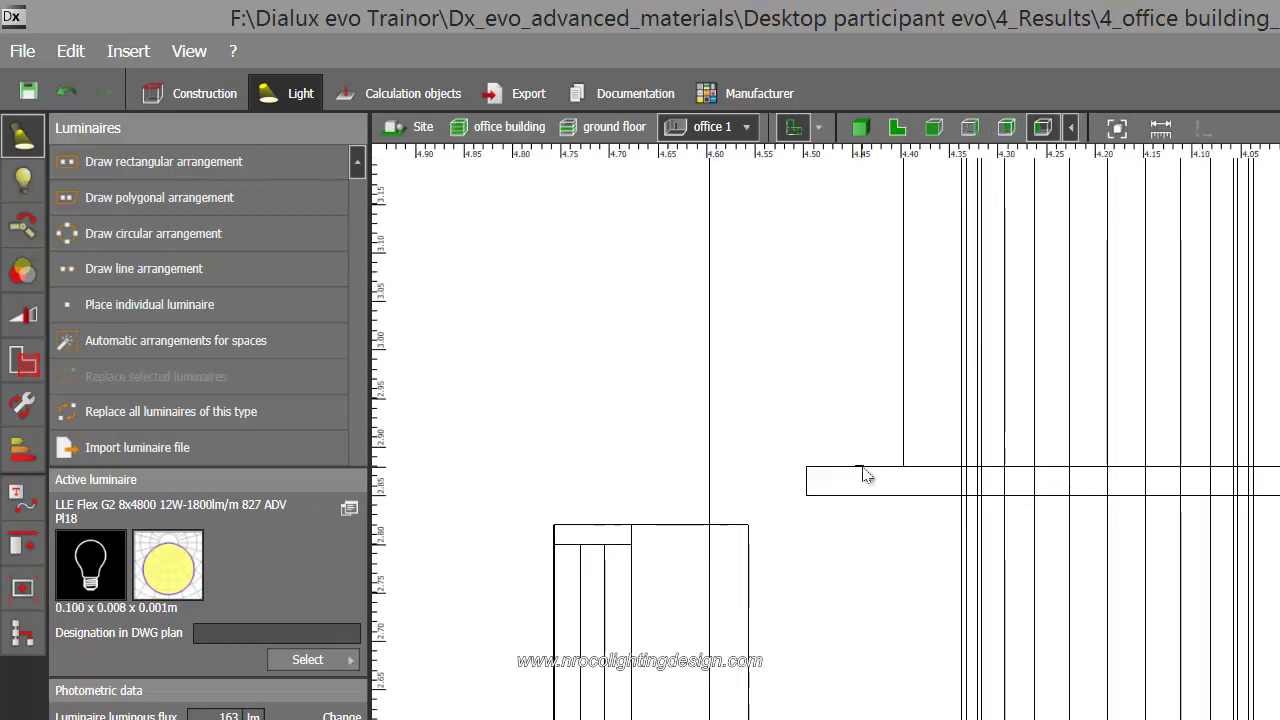
click(866, 476)
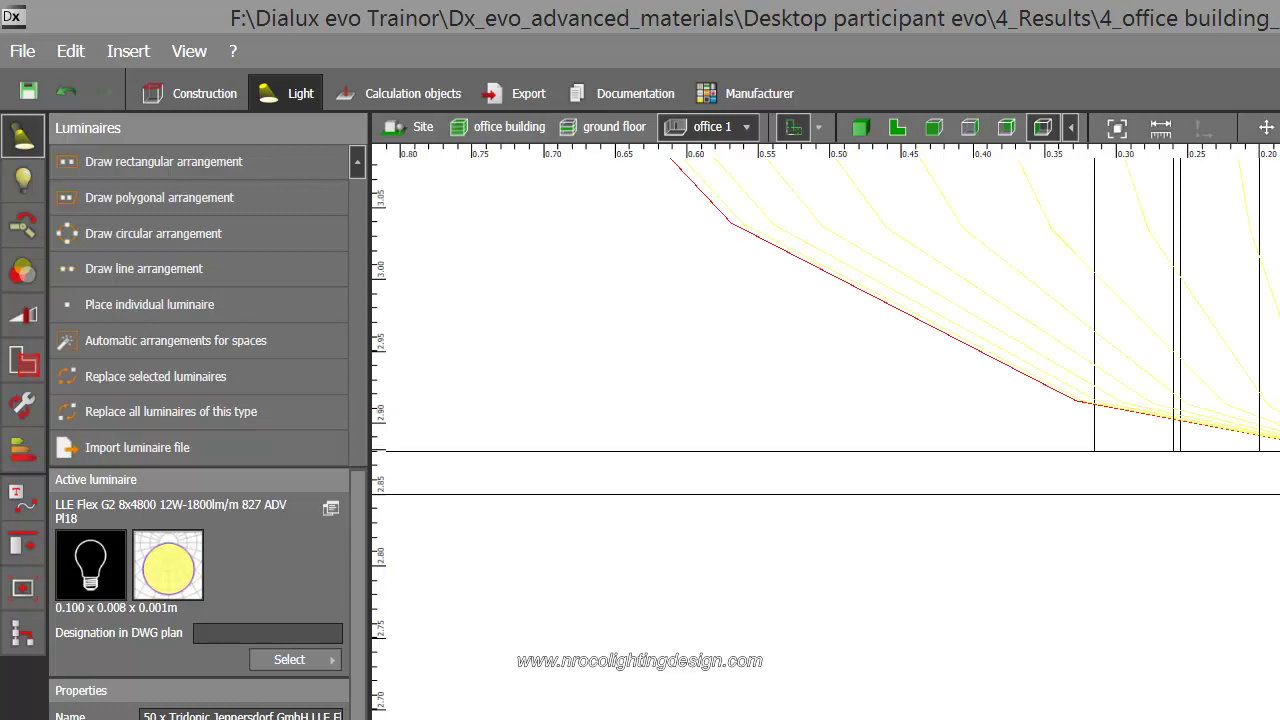
drag(1250, 452, 1177, 450)
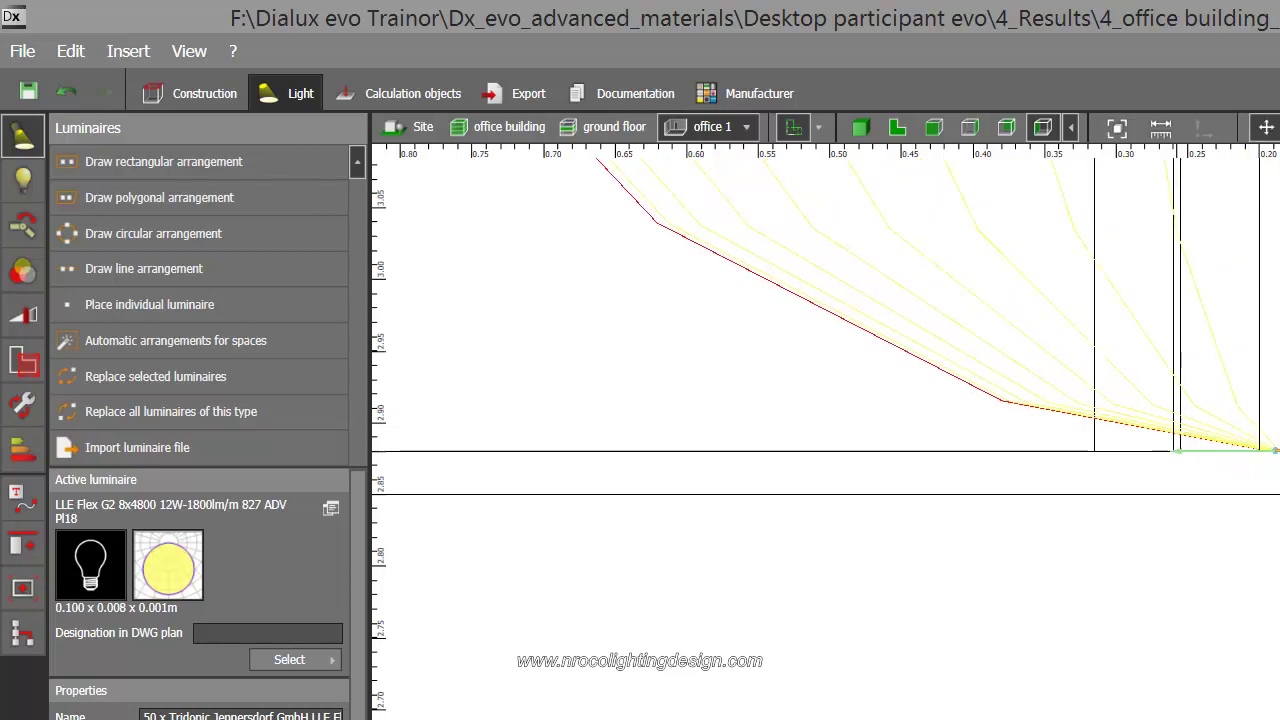
Inspect the cove luminaires along the office ceiling in the 3D view and look through the room at ground floor level.
click(860, 128)
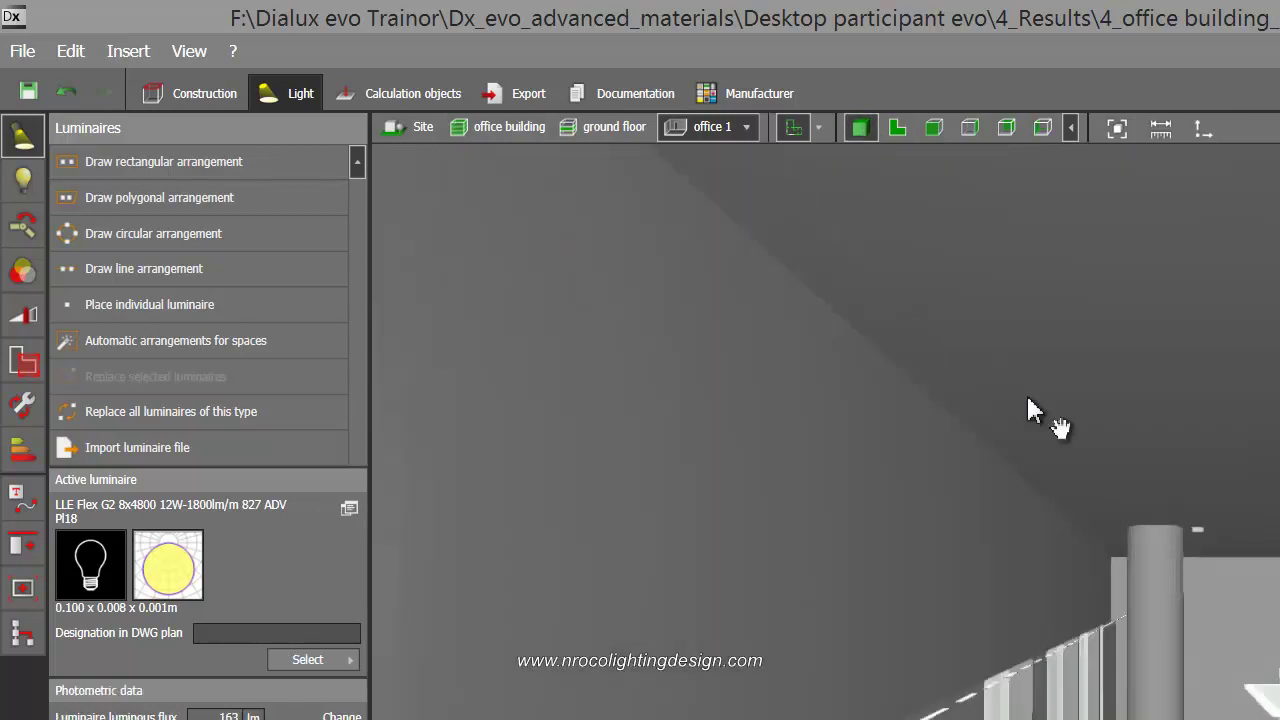
drag(1027, 398, 1010, 610)
click(604, 127)
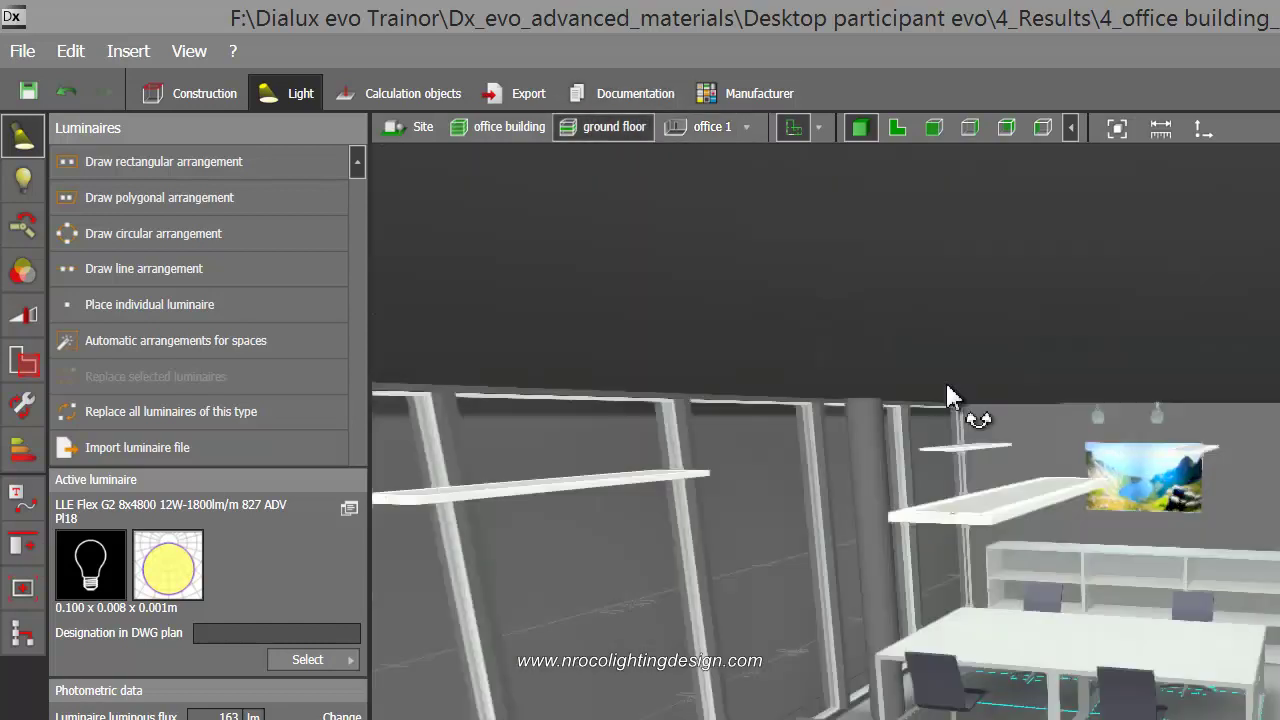
mouse_move(948, 390)
mouse_down()
mouse_move(1017, 438)
mouse_move(1088, 463)
mouse_move(1094, 563)
mouse_move(1103, 549)
mouse_move(1052, 526)
mouse_move(1117, 538)
mouse_move(1023, 529)
mouse_move(977, 545)
mouse_move(1063, 511)
mouse_move(1170, 522)
mouse_move(1190, 566)
mouse_move(1244, 600)
mouse_move(1066, 509)
mouse_move(1018, 508)
mouse_move(1022, 524)
mouse_move(978, 372)
mouse_move(972, 450)
mouse_move(878, 407)
mouse_up()
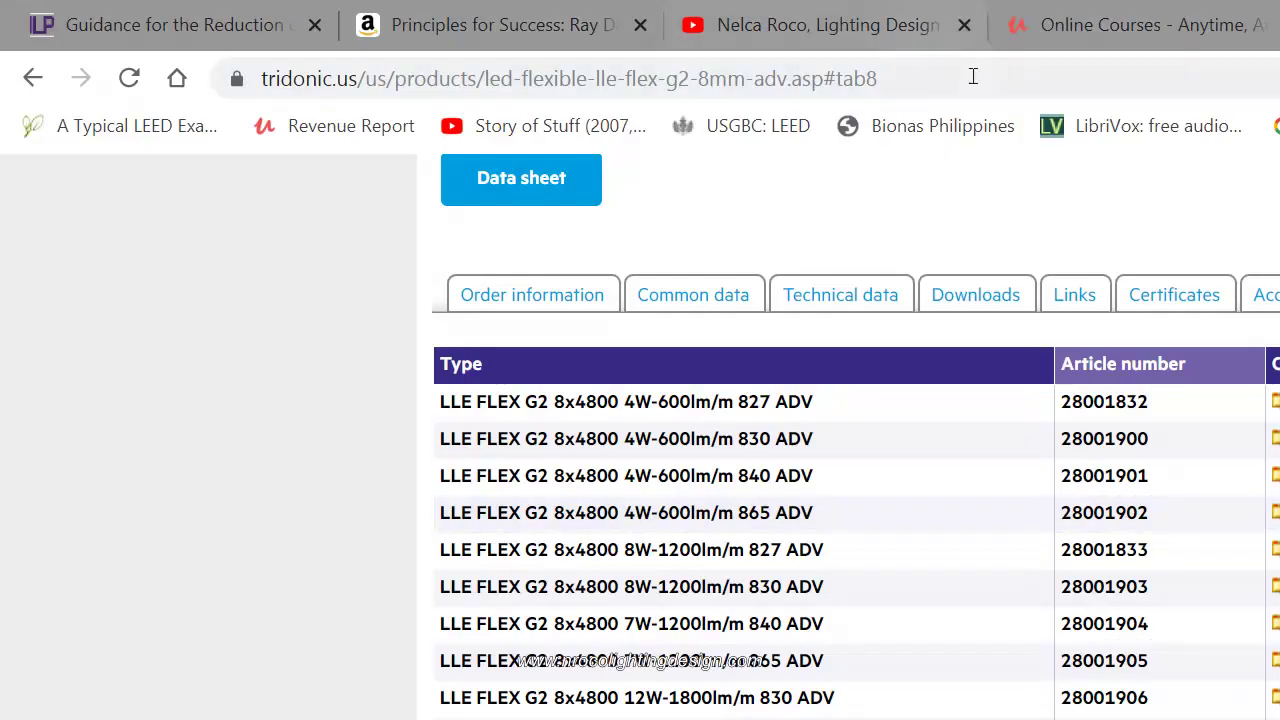
Switch to the web browser and look through the lighting design YouTube channel page and its notifications.
click(873, 40)
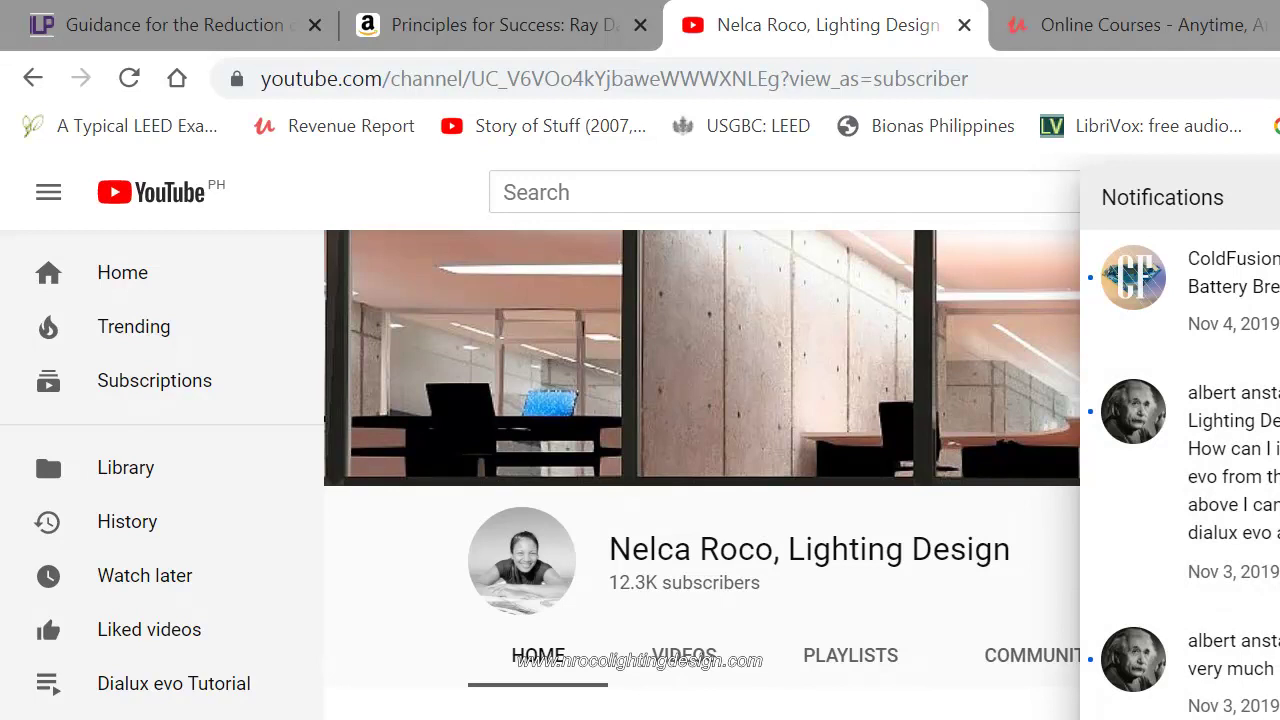
scroll(1180, 475, up, 2)
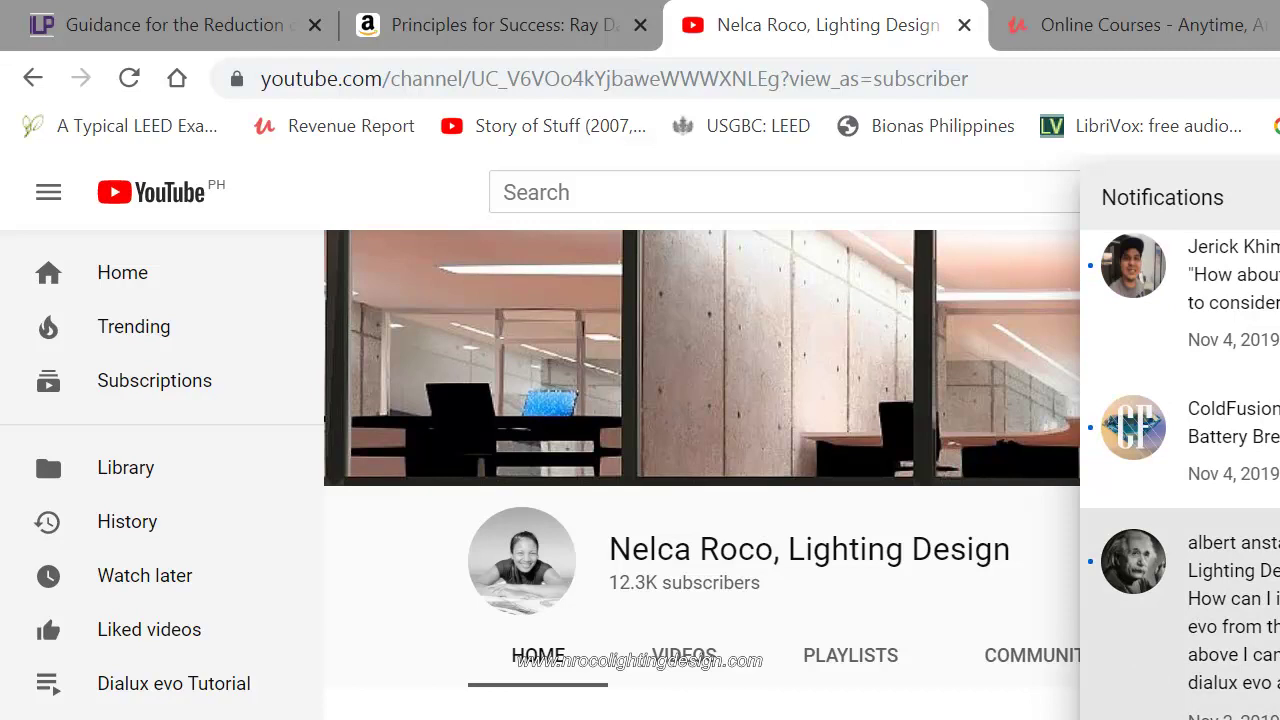
scroll(1180, 475, up, 2)
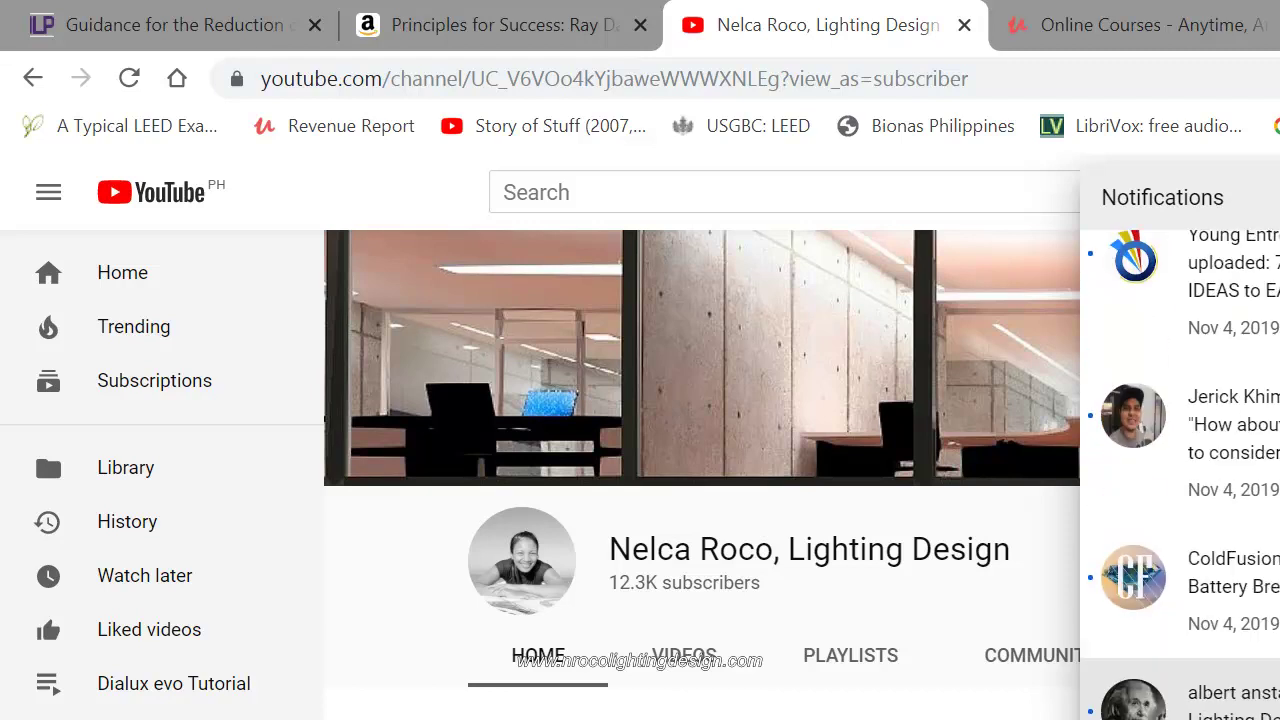
scroll(1180, 475, up, 2)
scroll(1180, 475, up, 4)
scroll(1180, 475, up, 1)
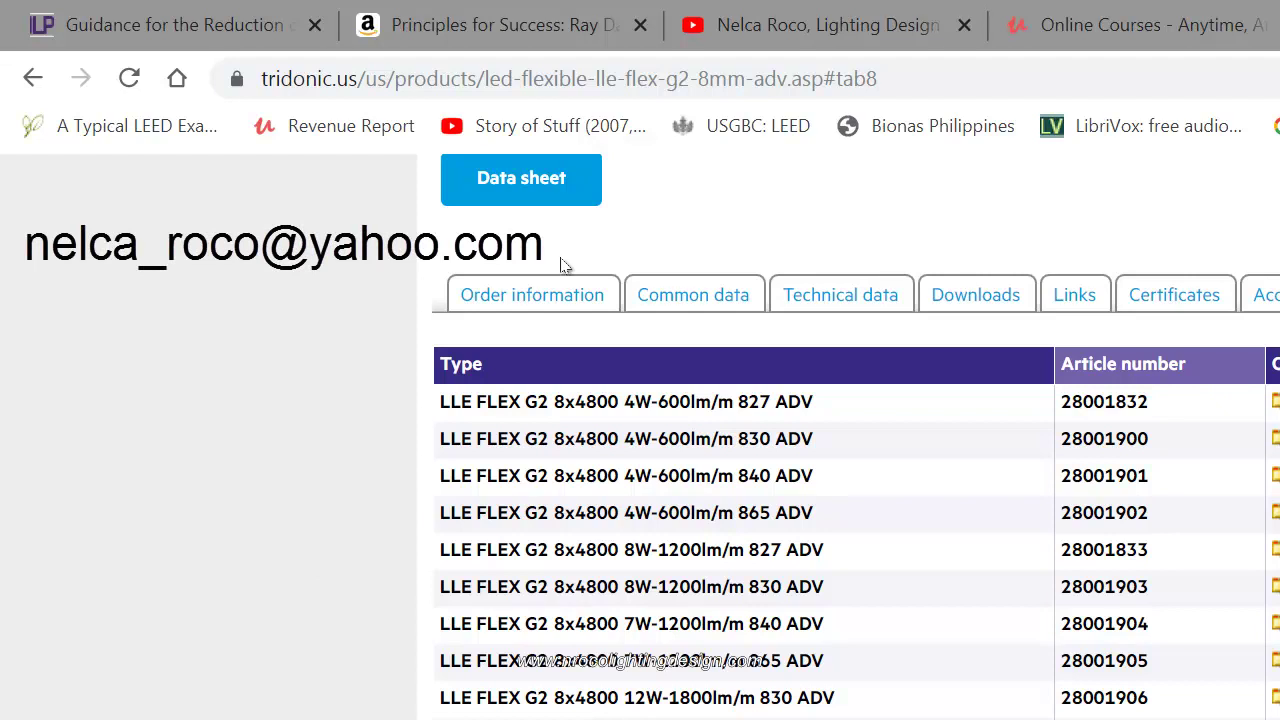
Review the lighting design courses listed on the Udemy instructor page.
click(1148, 32)
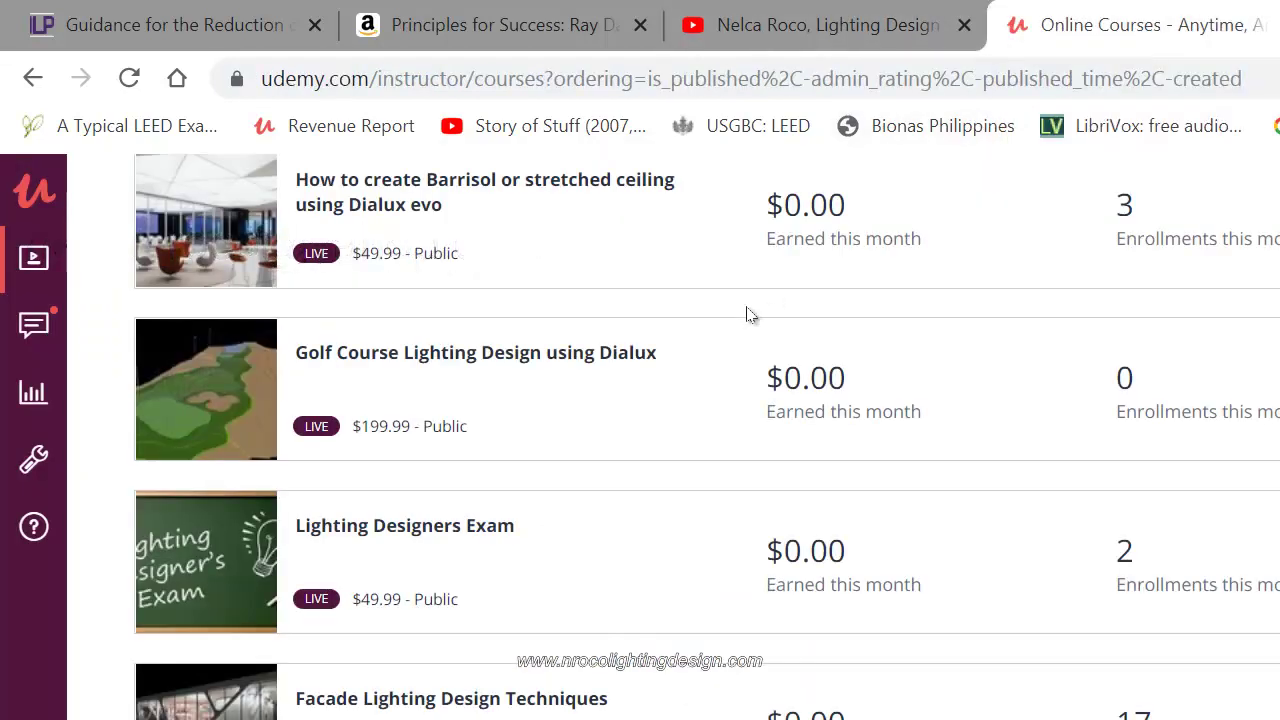
scroll(700, 334, up, 3)
scroll(613, 530, down, 1)
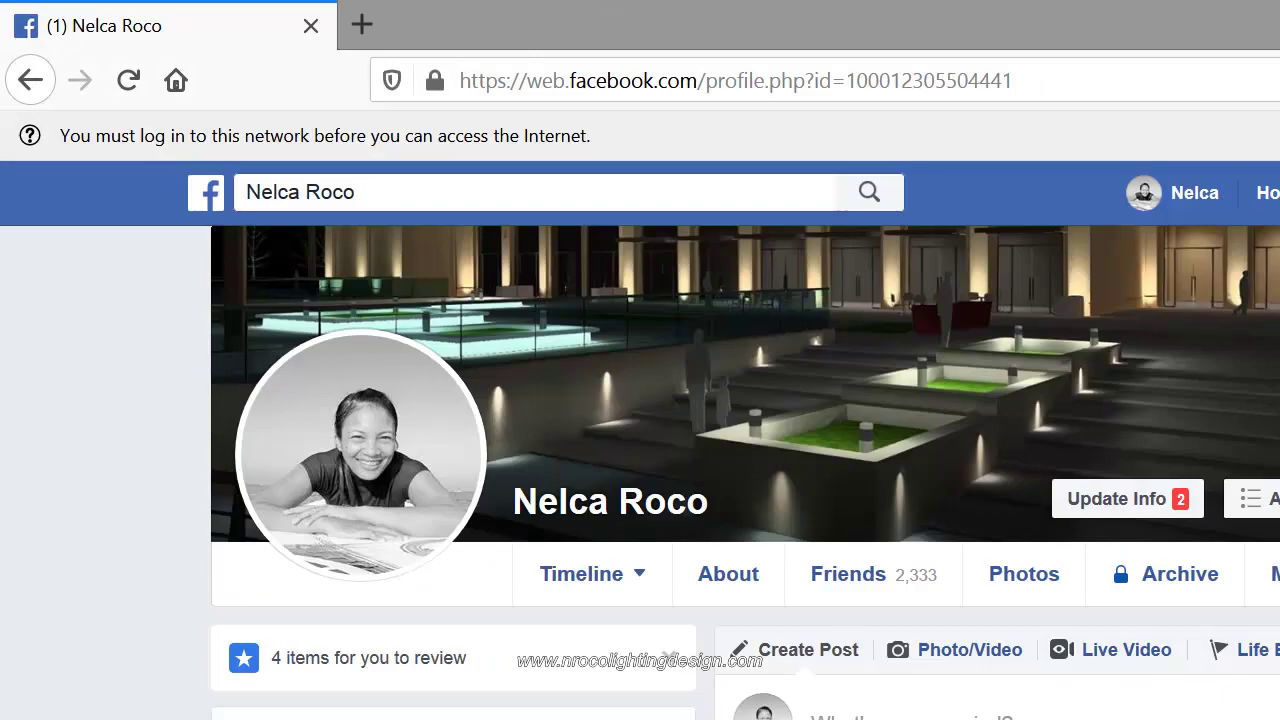
Browse the lighting design posts on the designer's Facebook profile.
scroll(745, 472, down, 10)
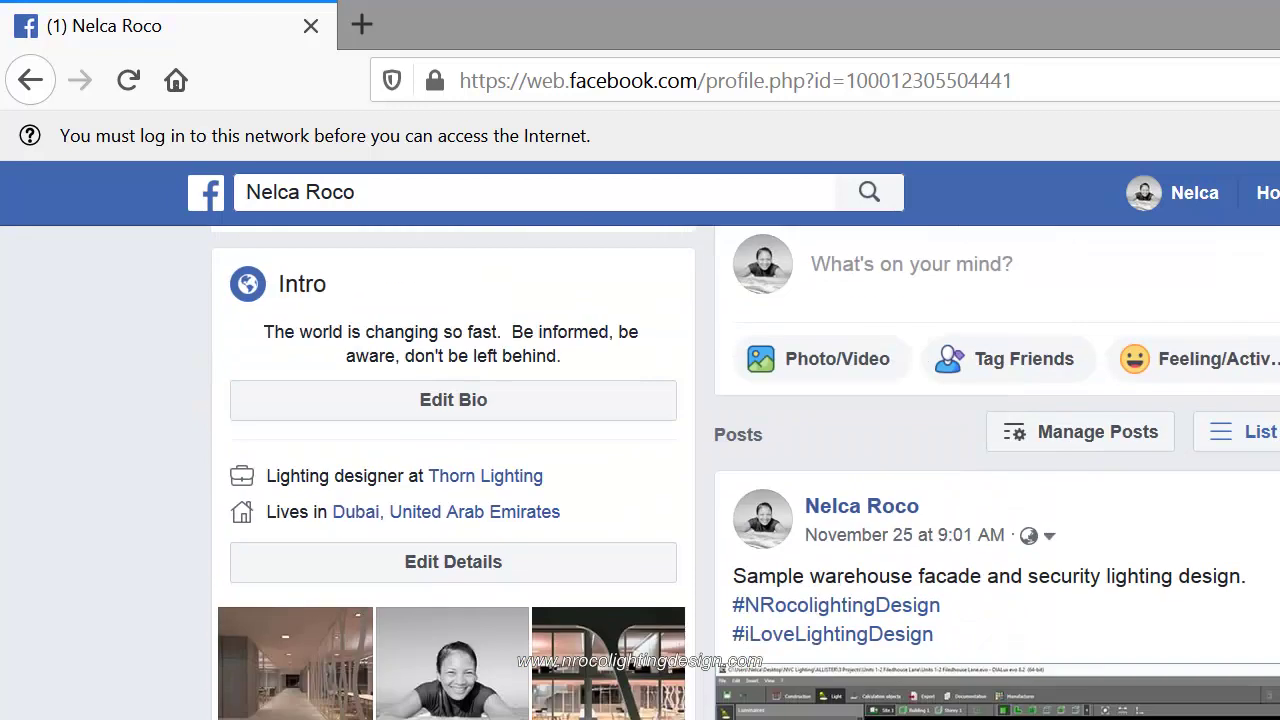
scroll(745, 472, down, 10)
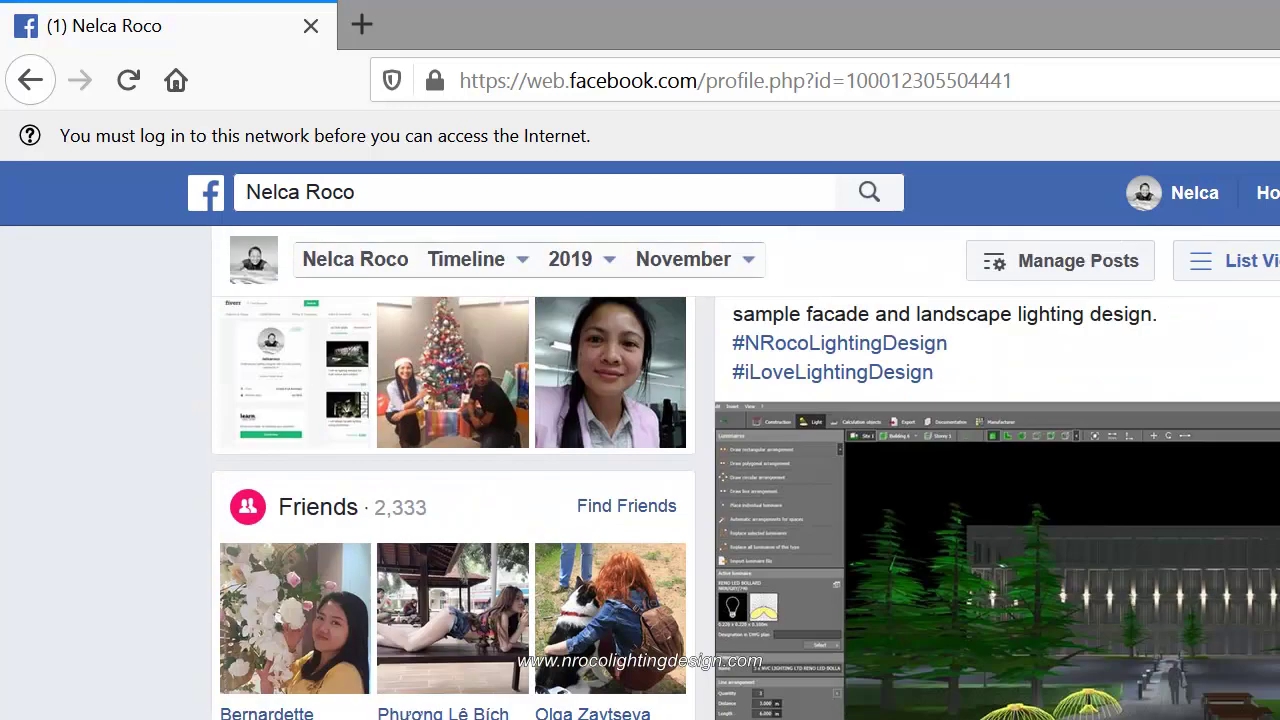
scroll(745, 472, down, 2)
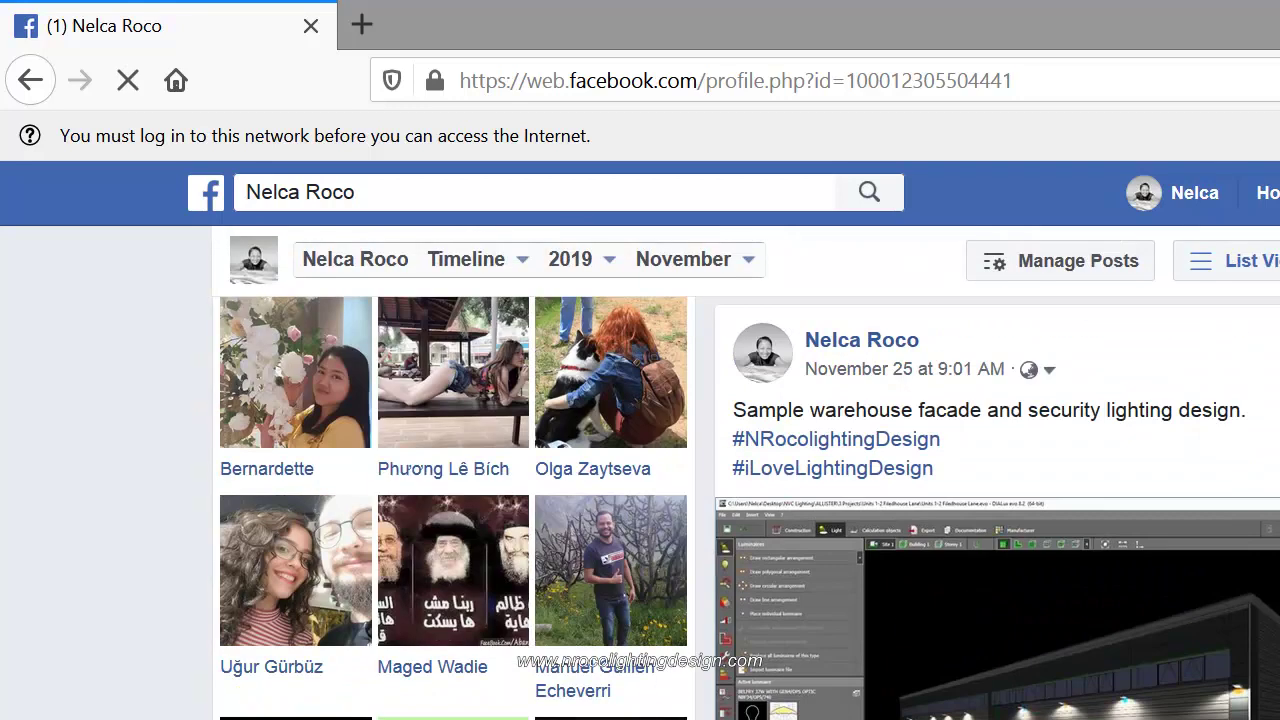